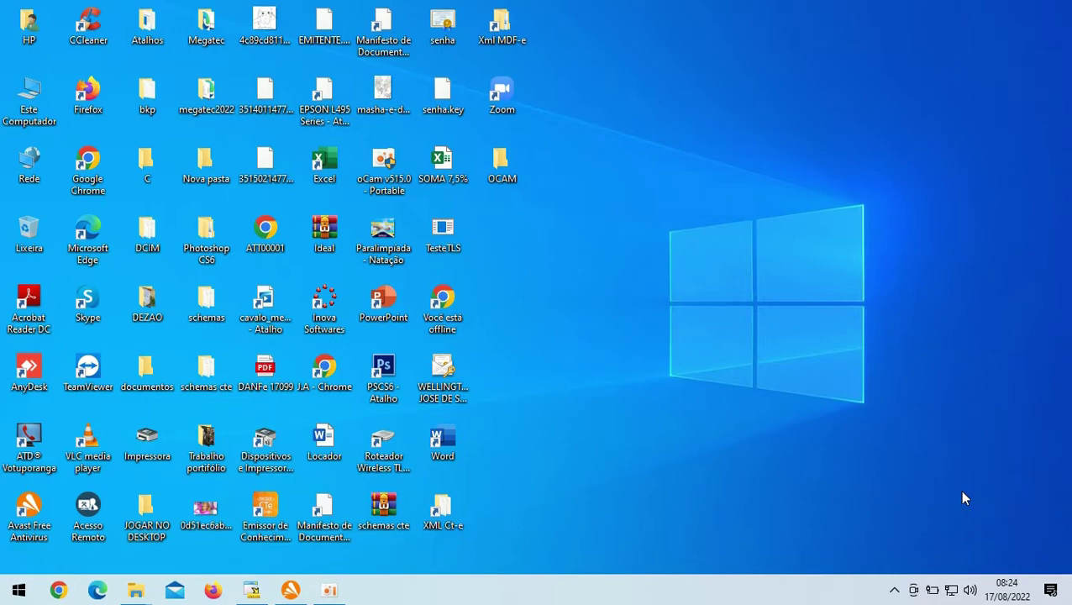
Open the Java settings from the Windows Control Panel and minimize the Control Panel window.
key(super+r)
text(co)
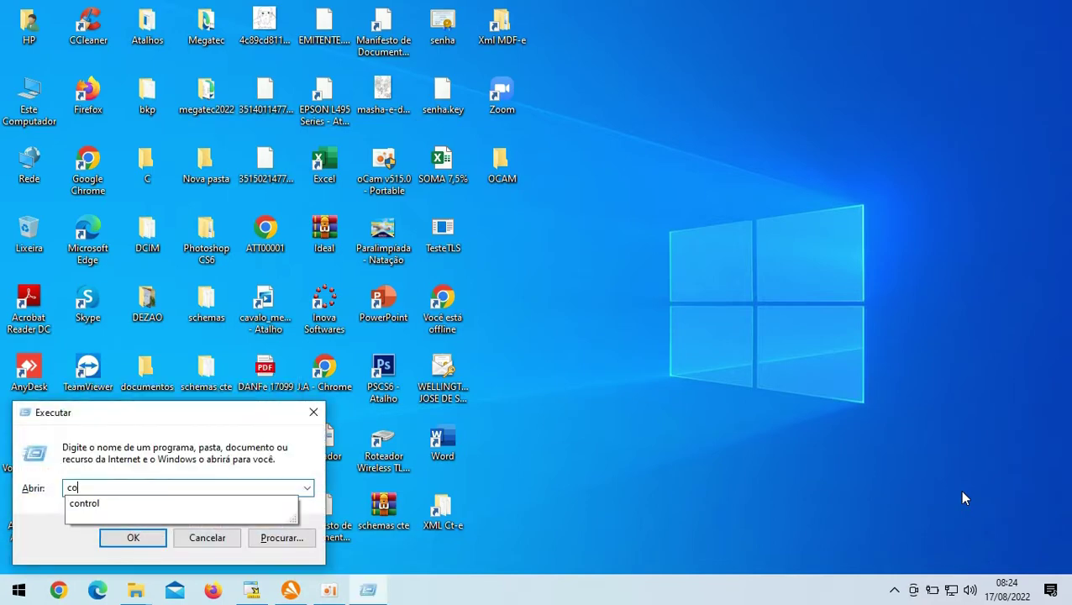
text(ntrol)
key(Return)
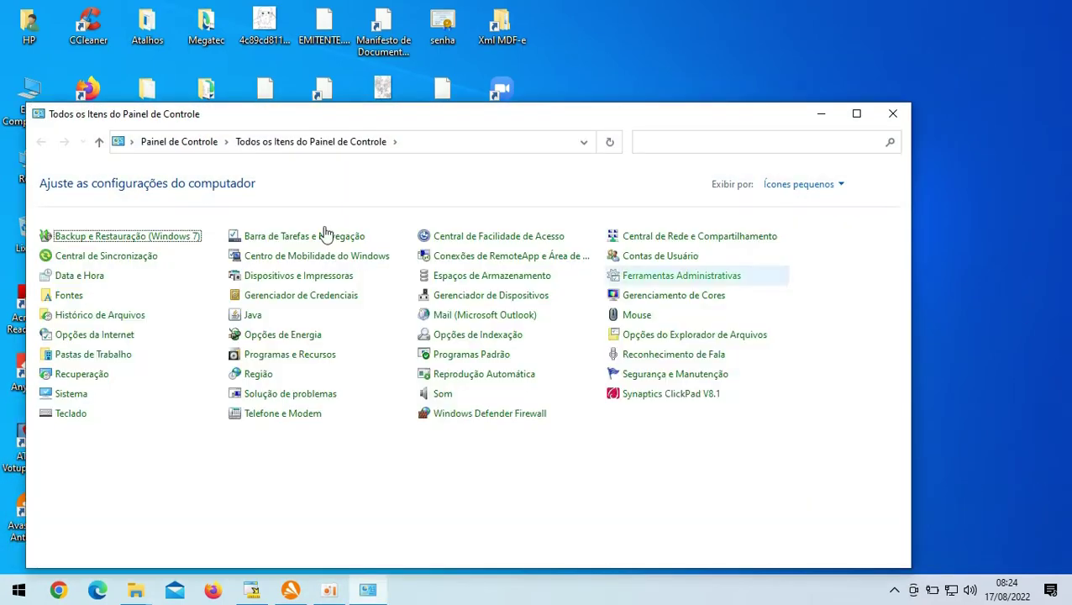
double_click(375, 116)
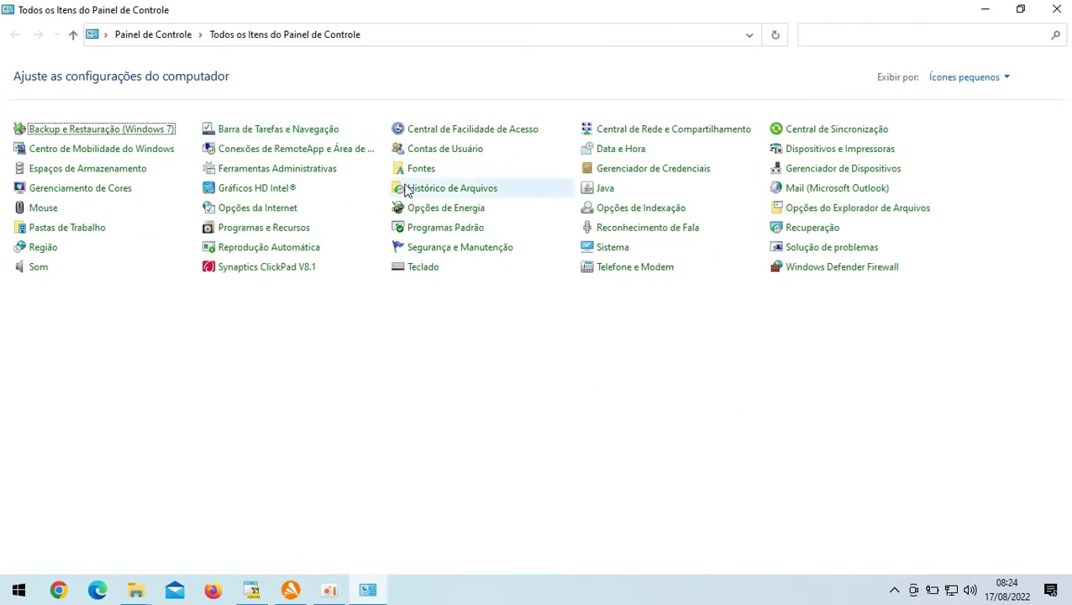
click(603, 188)
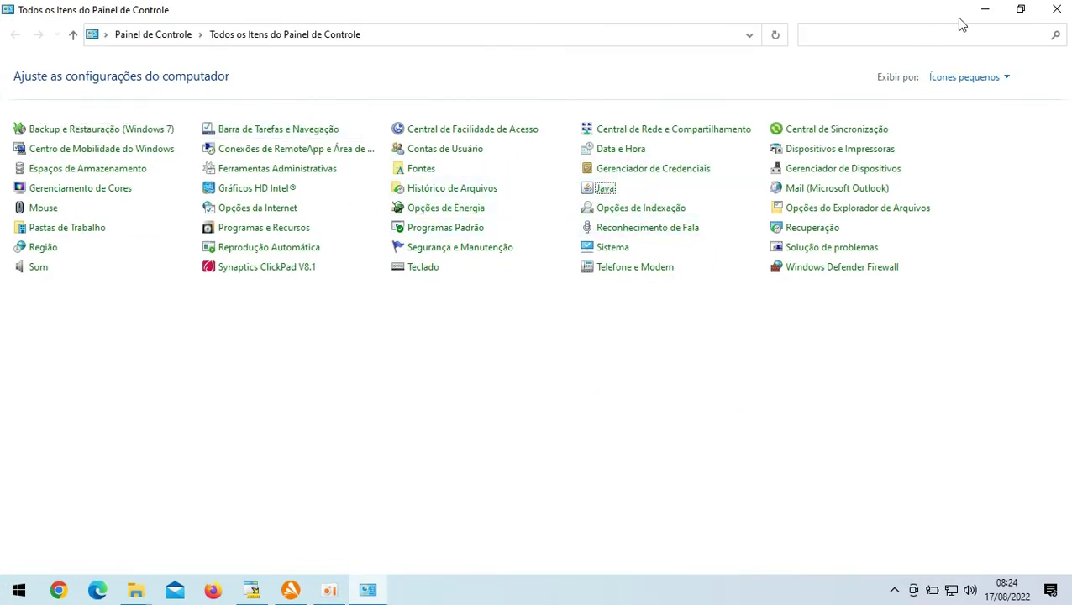
click(986, 9)
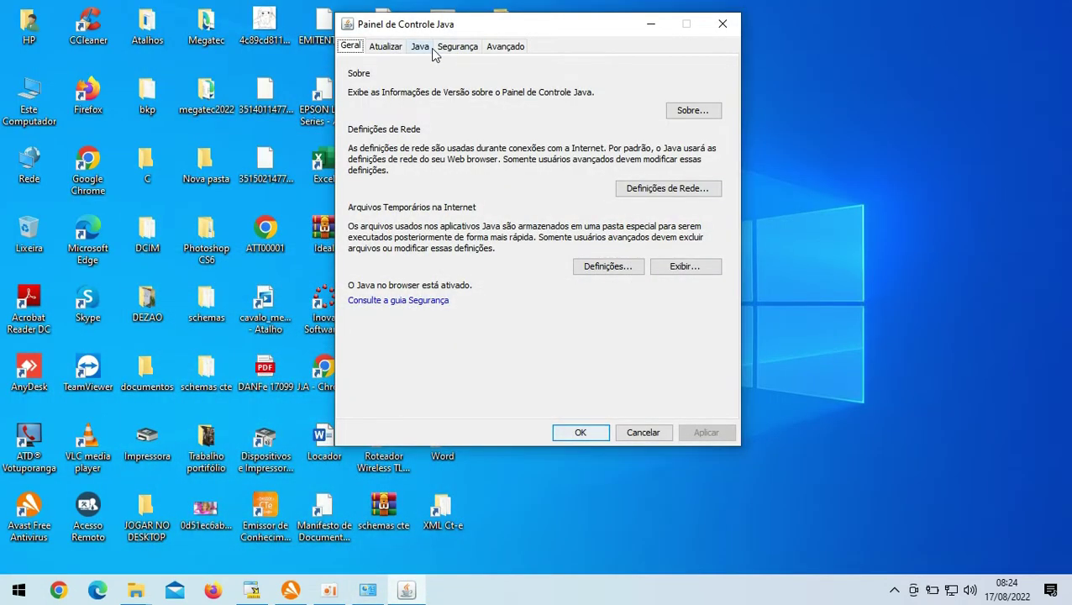
Examine the exception site list in the Java security settings from beginning to end.
click(458, 47)
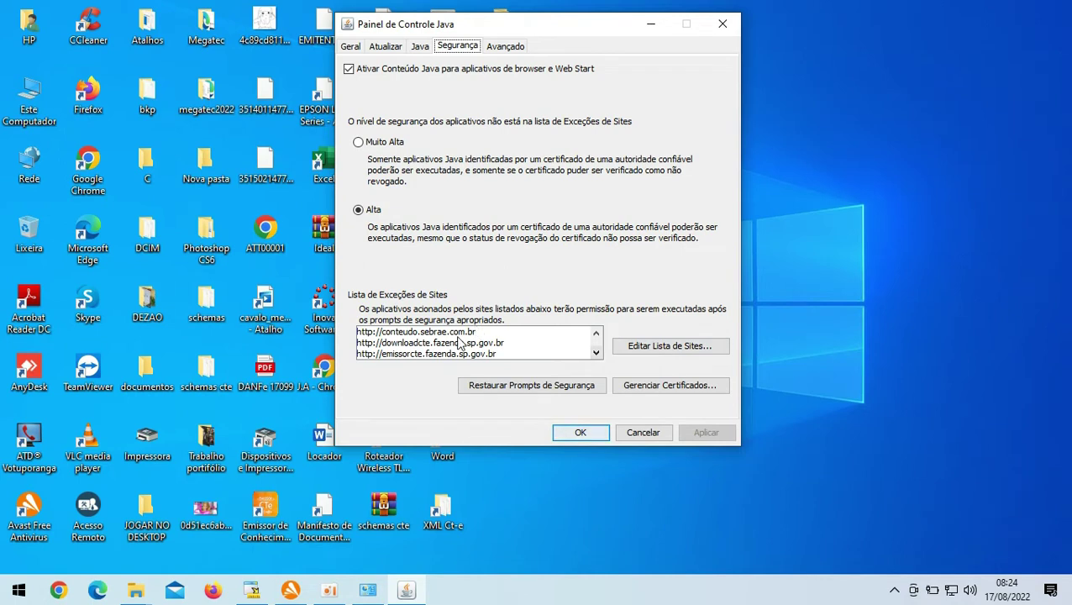
click(596, 353)
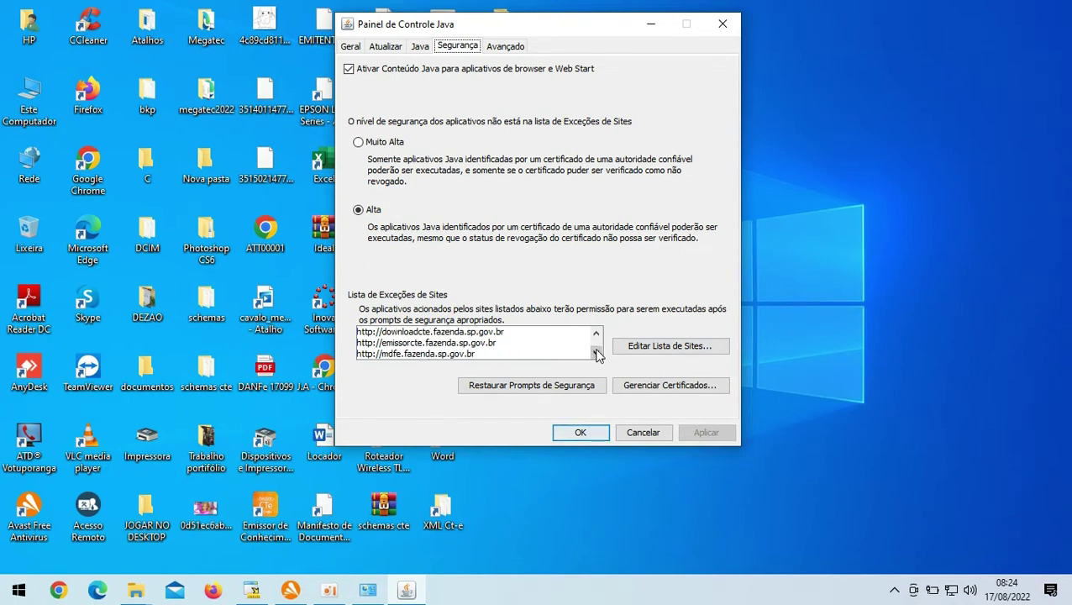
click(596, 353)
click(596, 353)
click(595, 353)
click(596, 353)
click(596, 353)
click(596, 353)
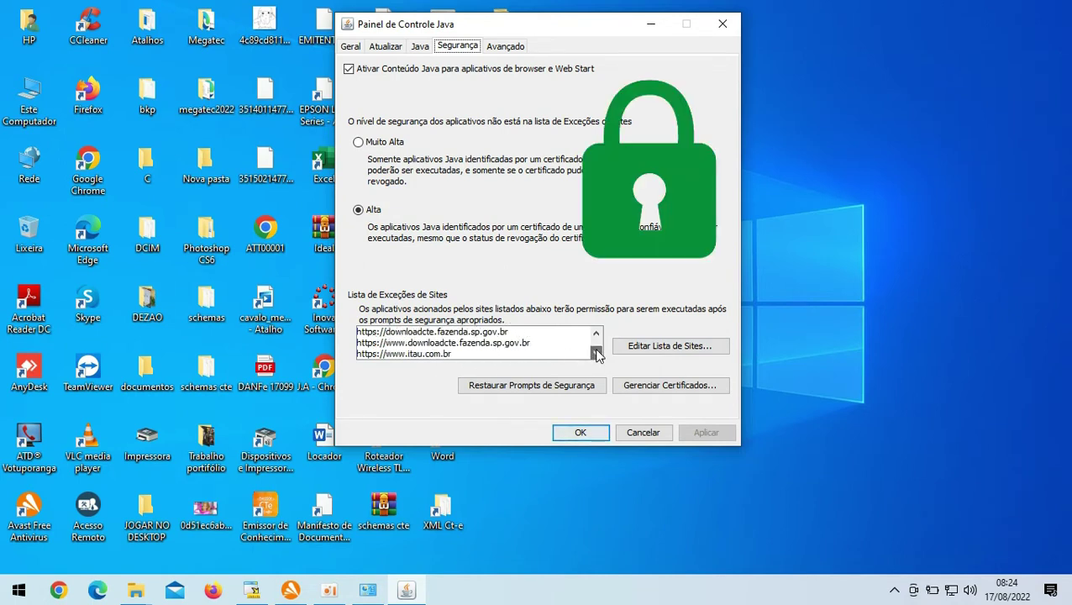
scroll(595, 345, up, 3)
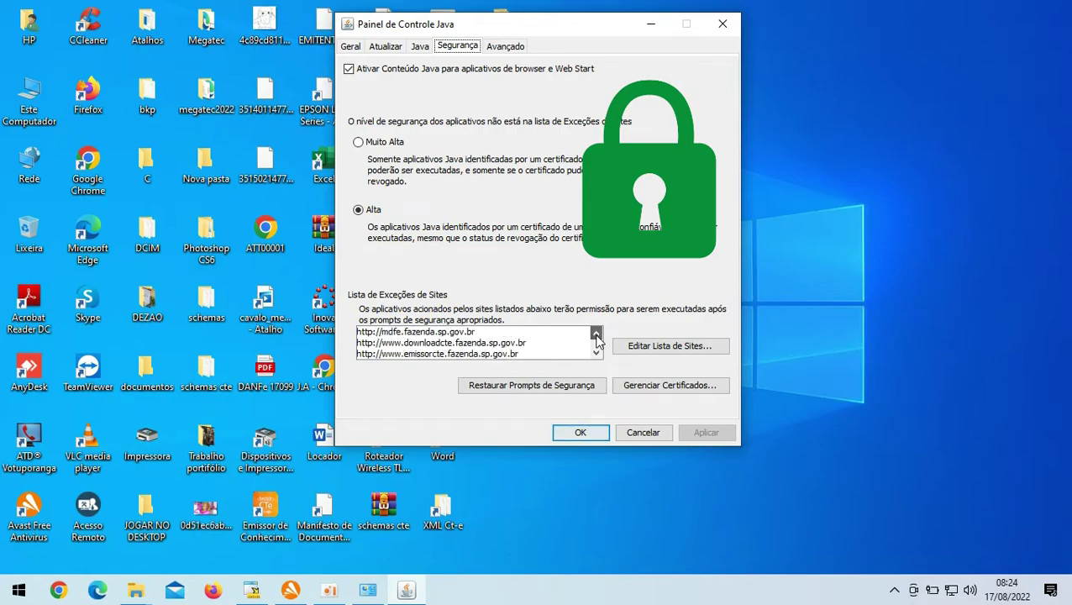
Open the exception site list for editing, inspect its fazenda.sp.gov.br addresses, and close the Java settings without changes.
click(654, 346)
scroll(533, 290, down, 1)
click(436, 296)
click(524, 295)
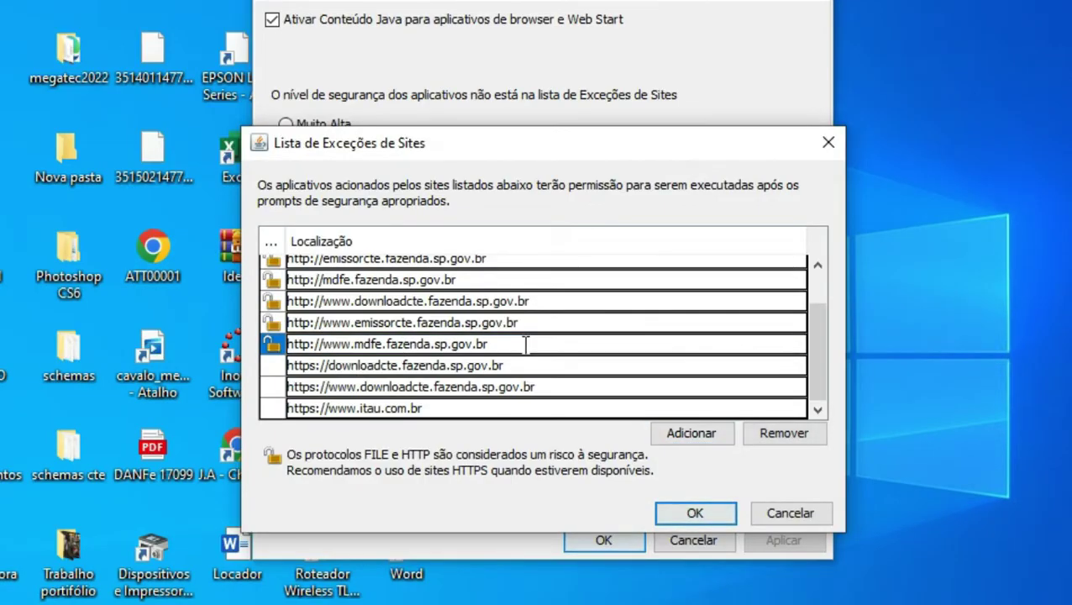
drag(525, 345, 290, 344)
click(404, 322)
click(403, 323)
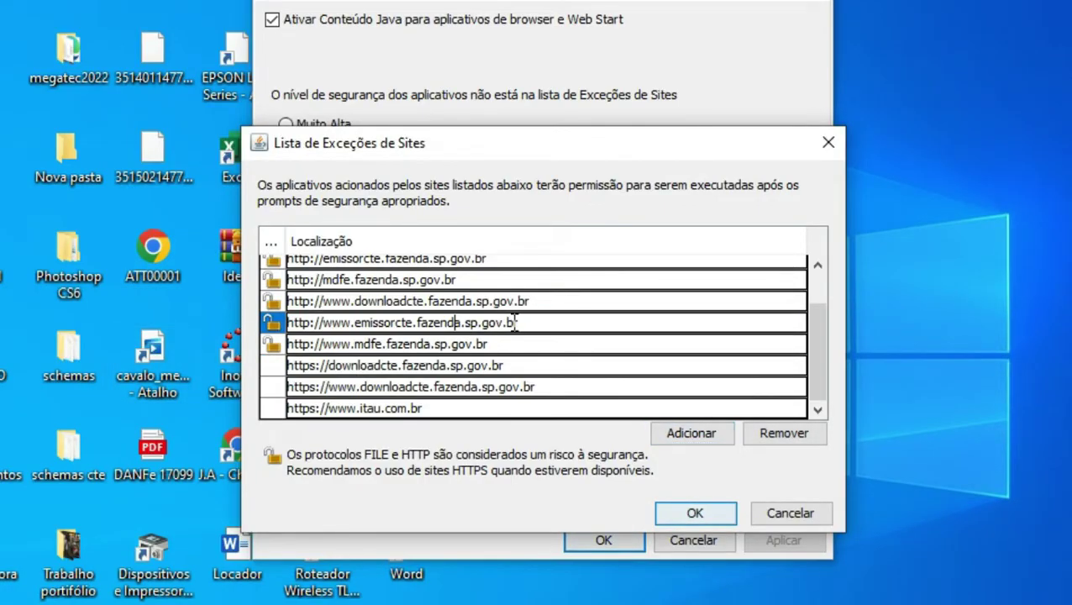
drag(518, 322, 112, 319)
click(387, 301)
click(387, 300)
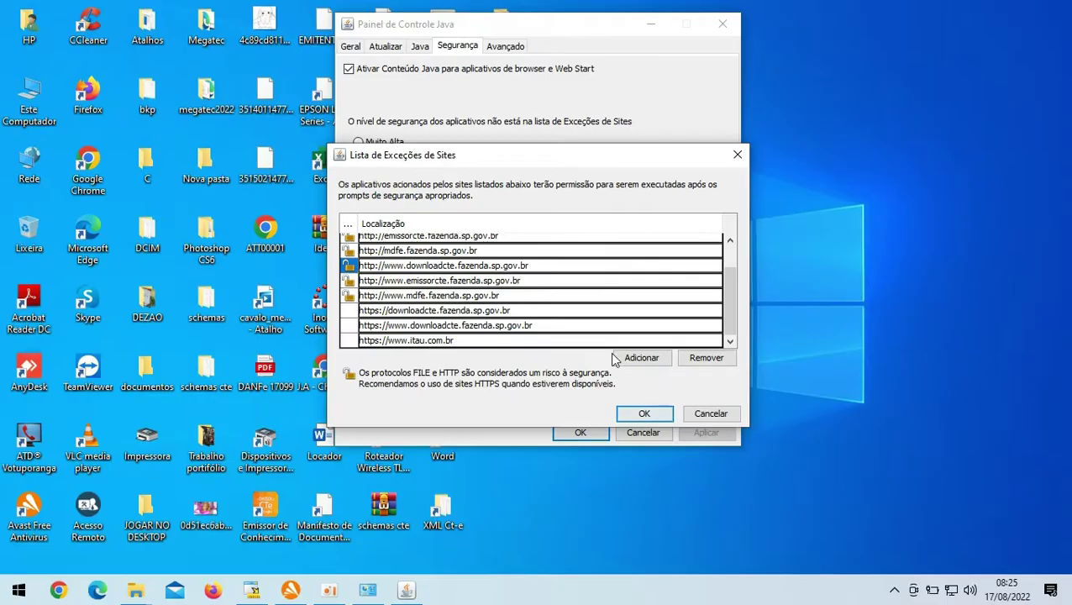
click(714, 412)
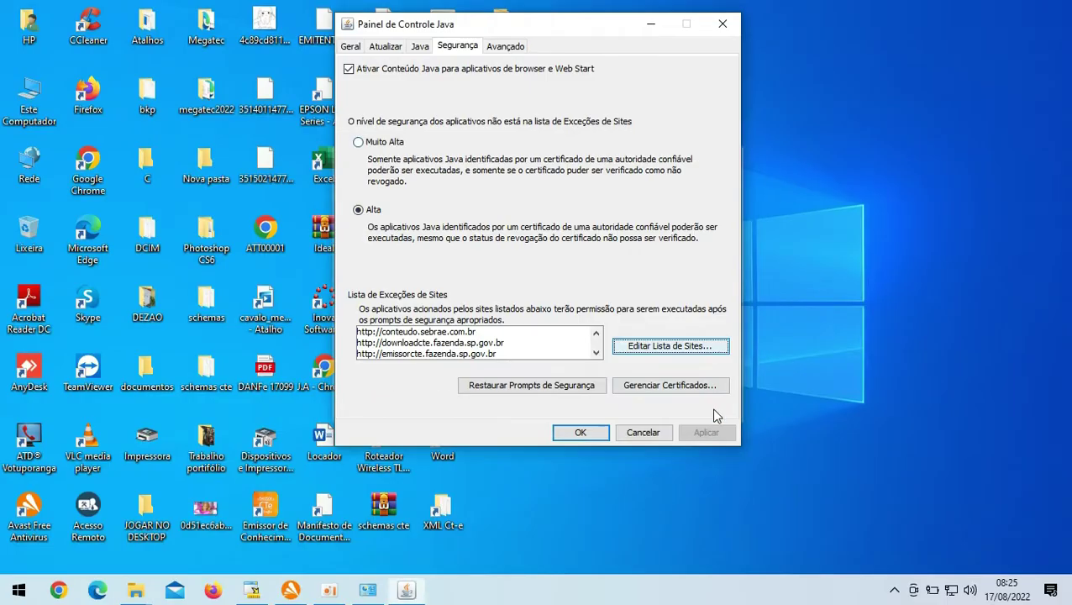
click(720, 33)
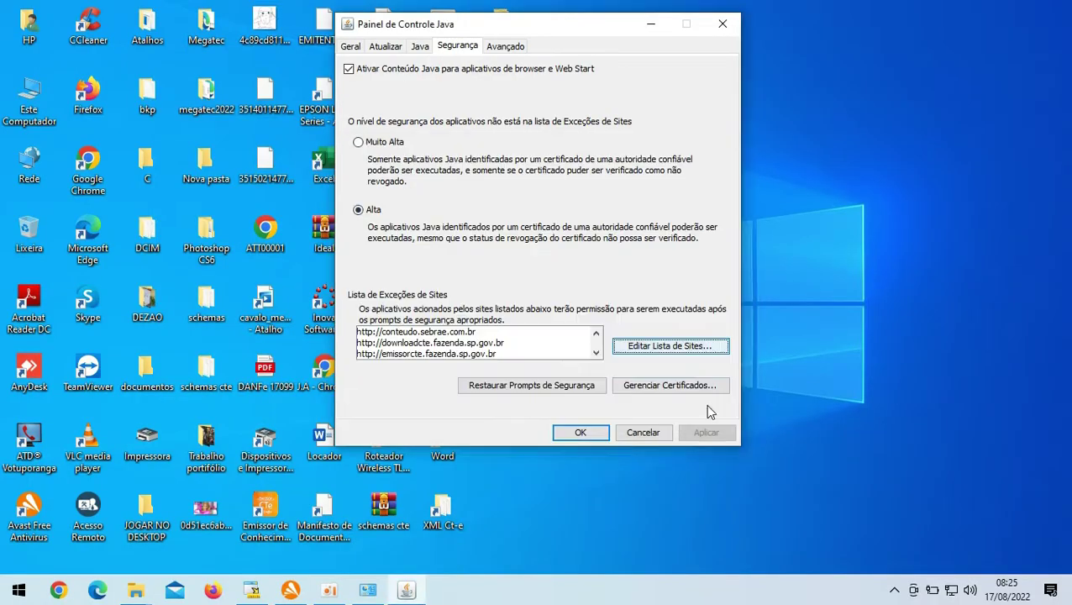
click(721, 26)
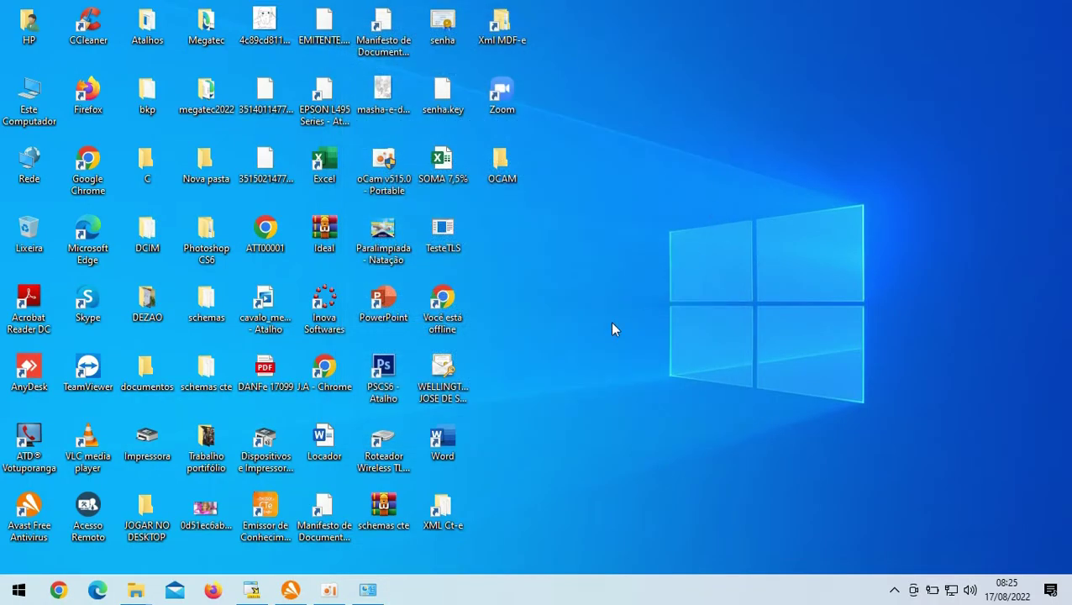
Open the %appdata% folder through the Run dialog and maximize its window.
key(super+r)
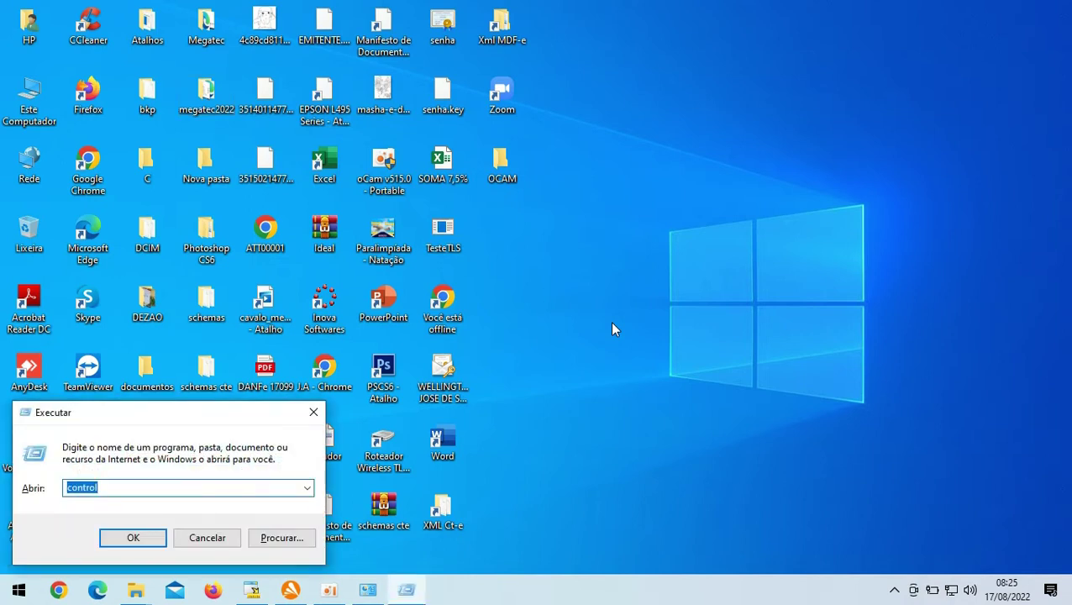
text(%appdat)
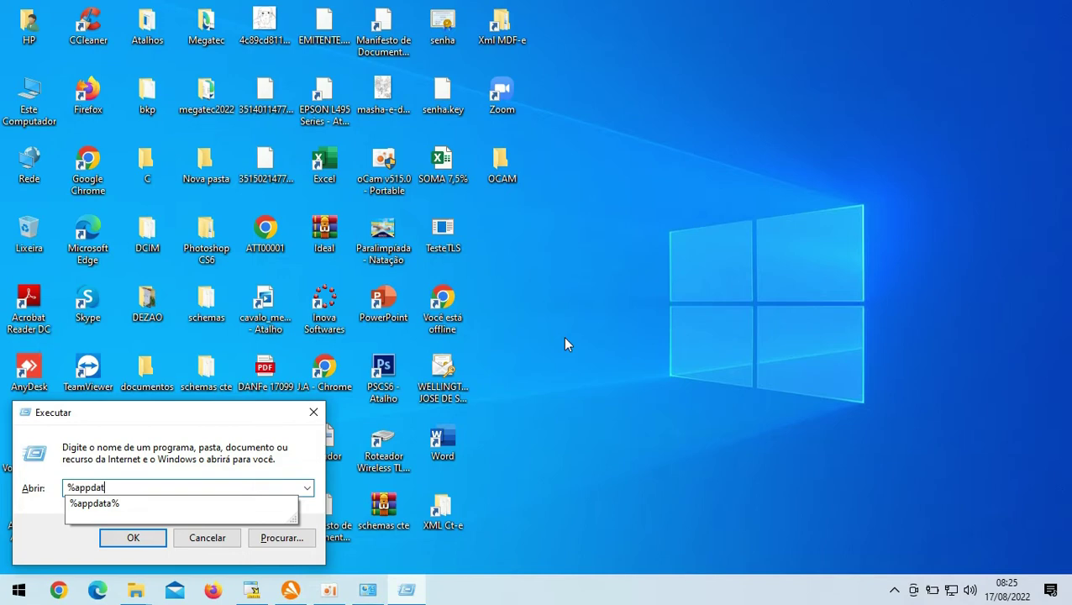
text(a%)
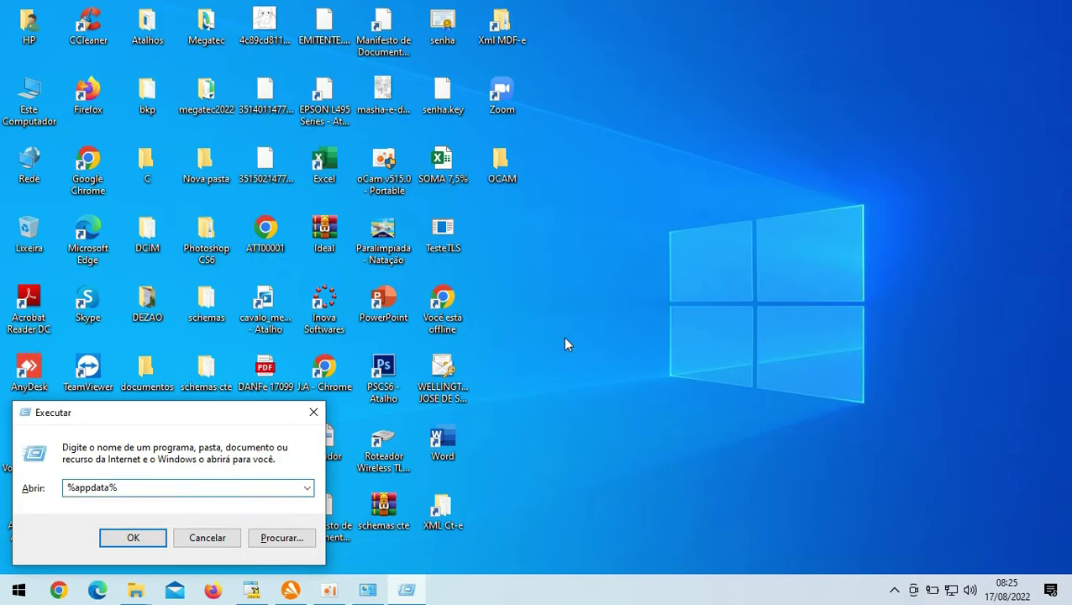
key(Return)
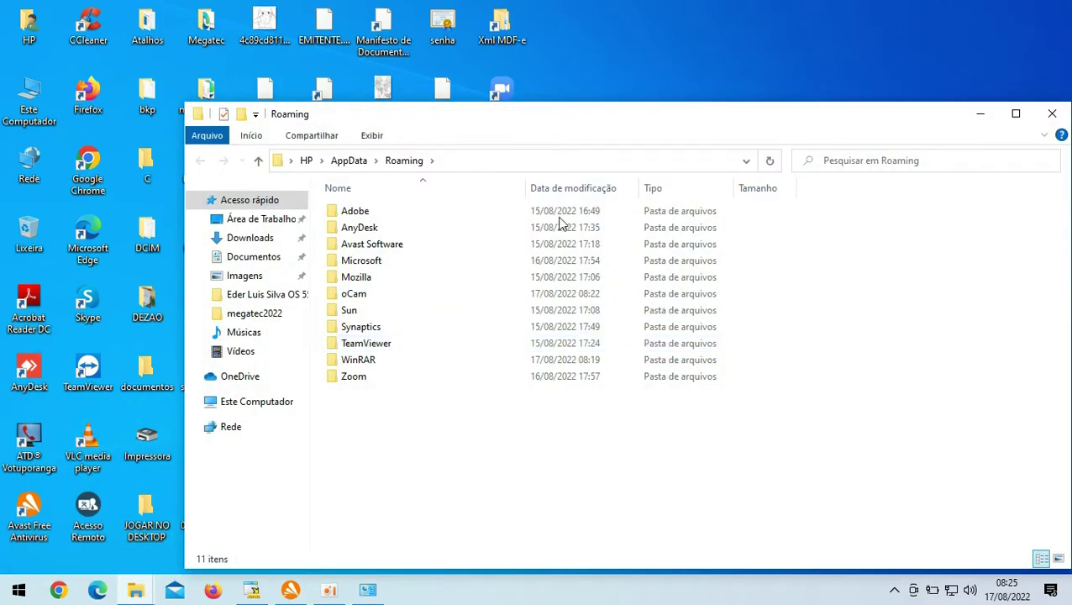
double_click(530, 116)
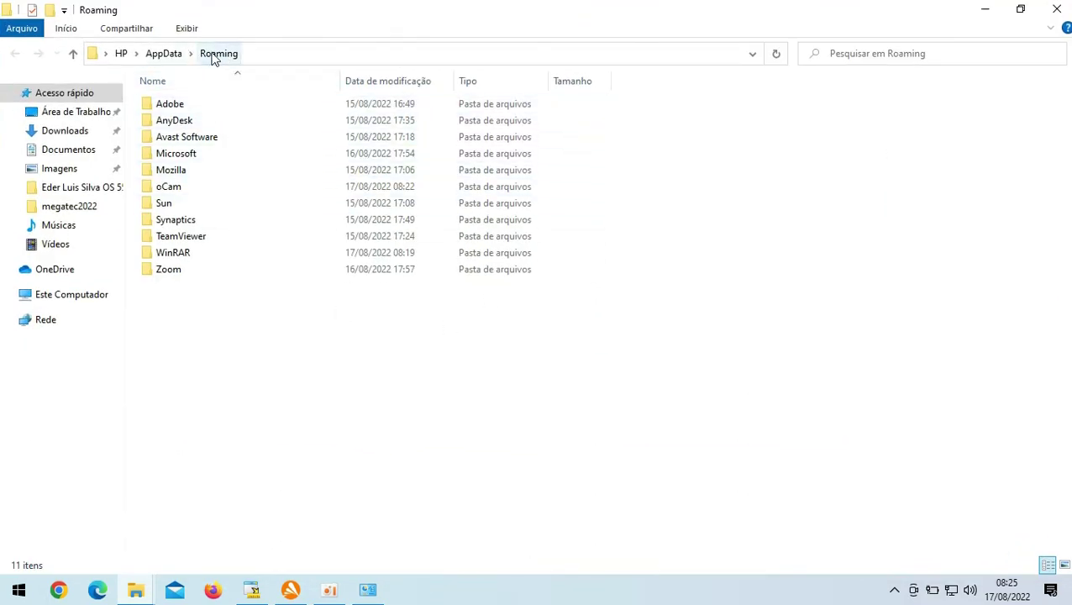
Go to AppData\LocalLow\Sun\Java\Deployment\security and select the exception.sites file.
click(164, 54)
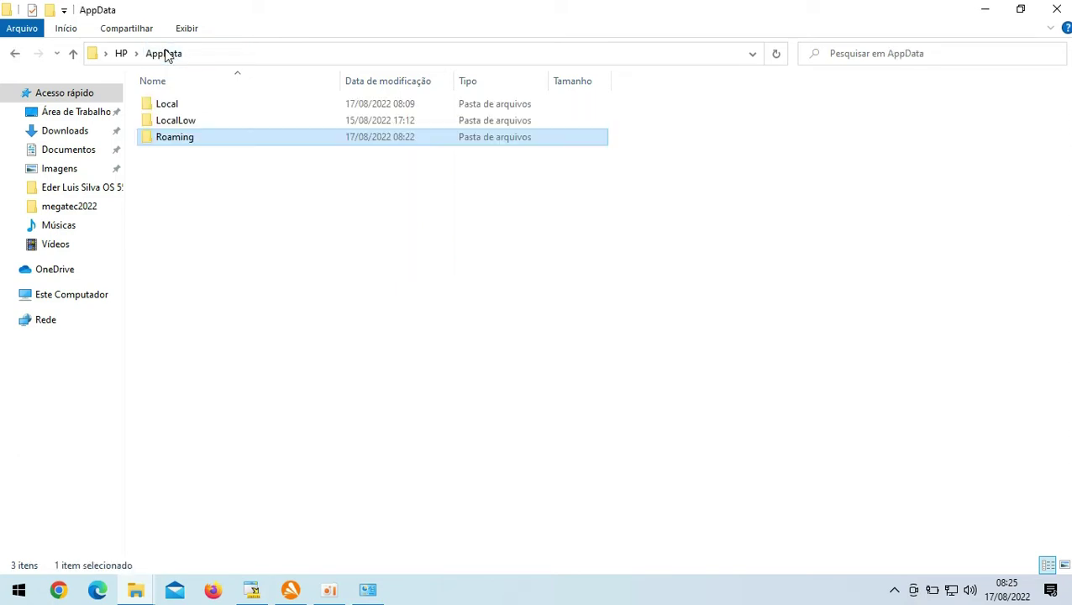
click(208, 123)
double_click(207, 123)
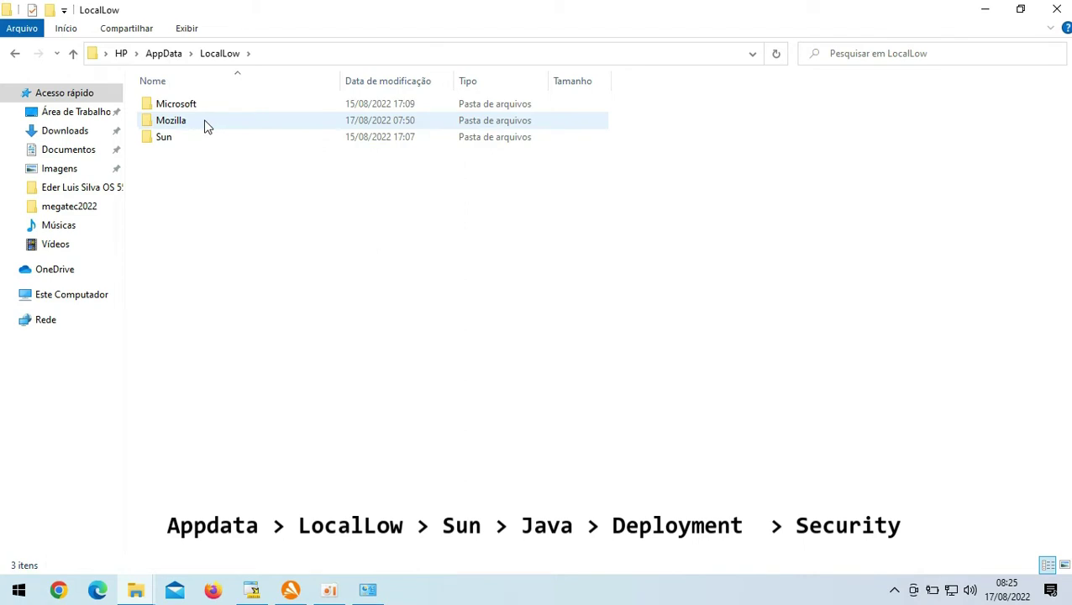
double_click(191, 139)
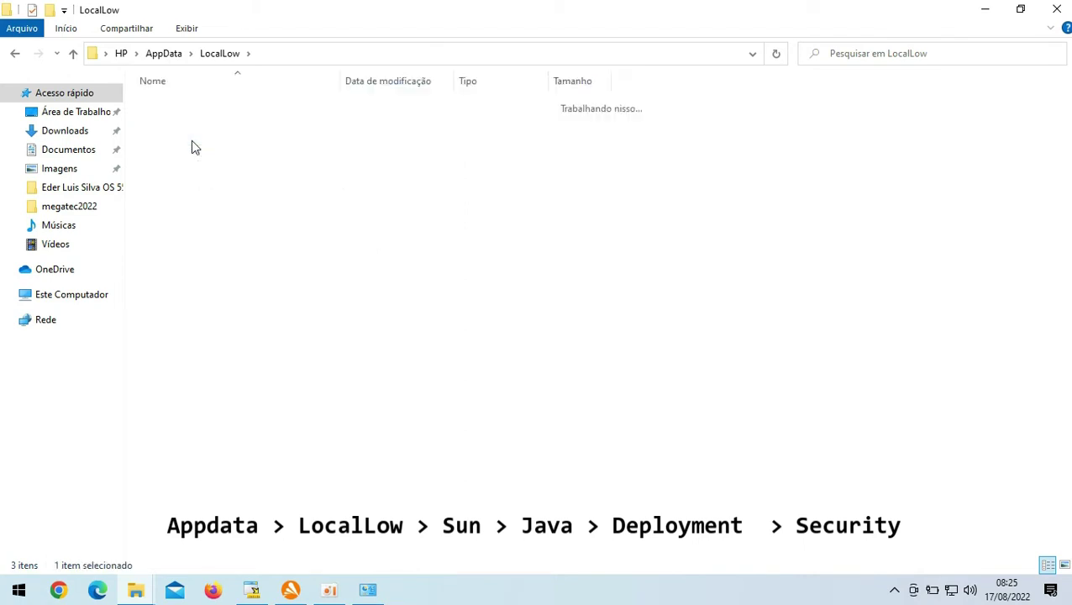
double_click(206, 110)
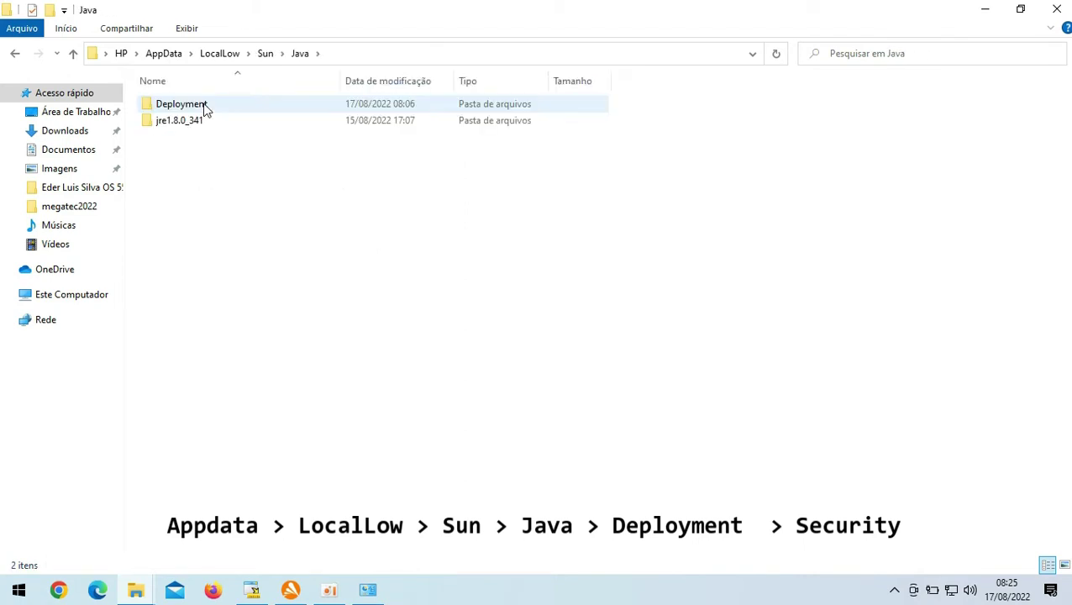
click(206, 109)
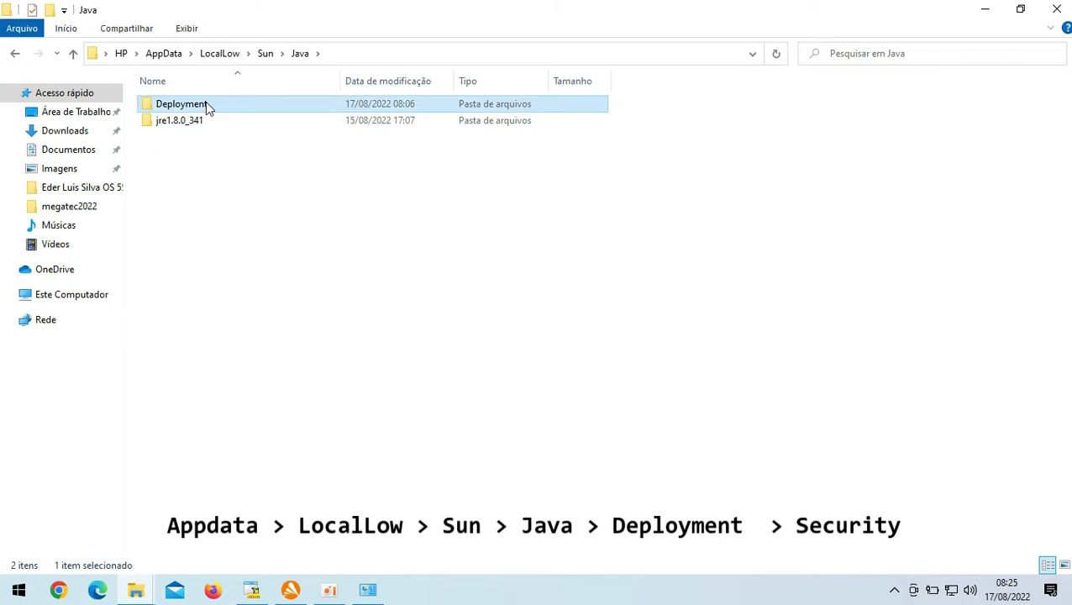
double_click(207, 106)
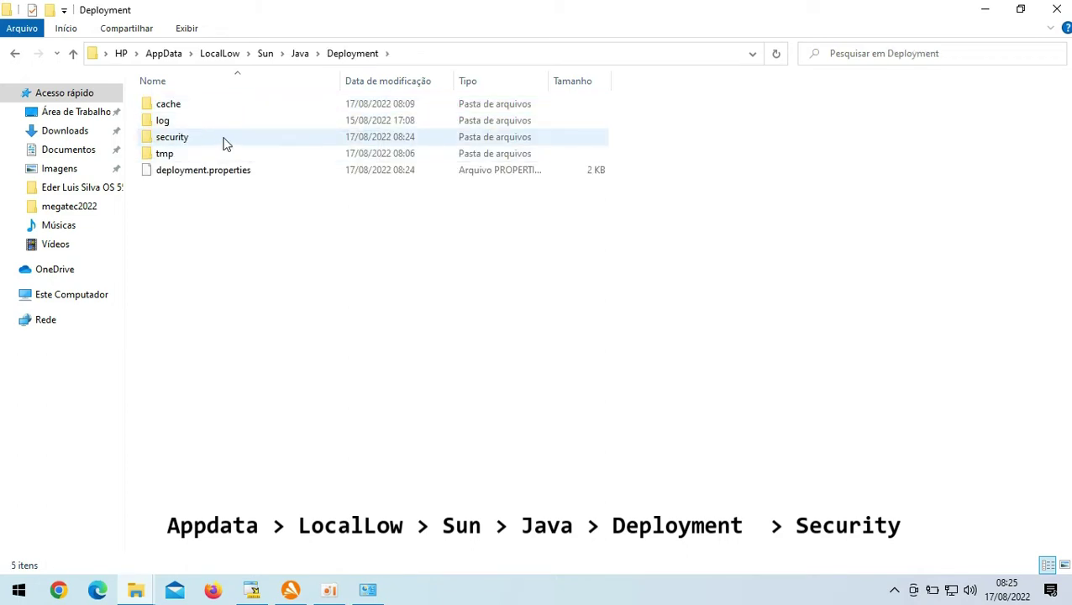
double_click(223, 142)
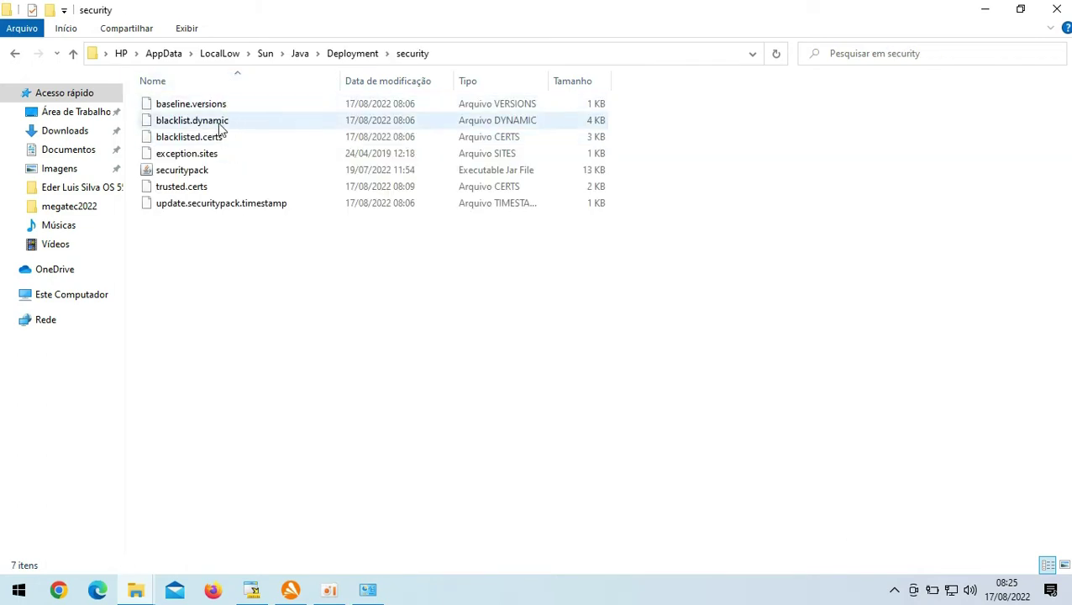
double_click(217, 169)
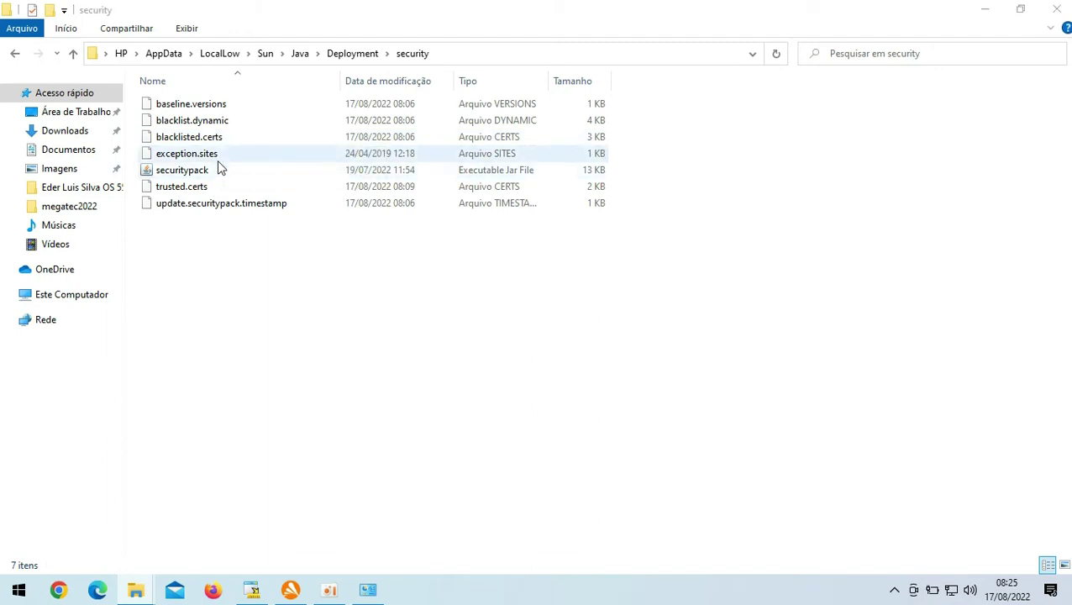
click(218, 155)
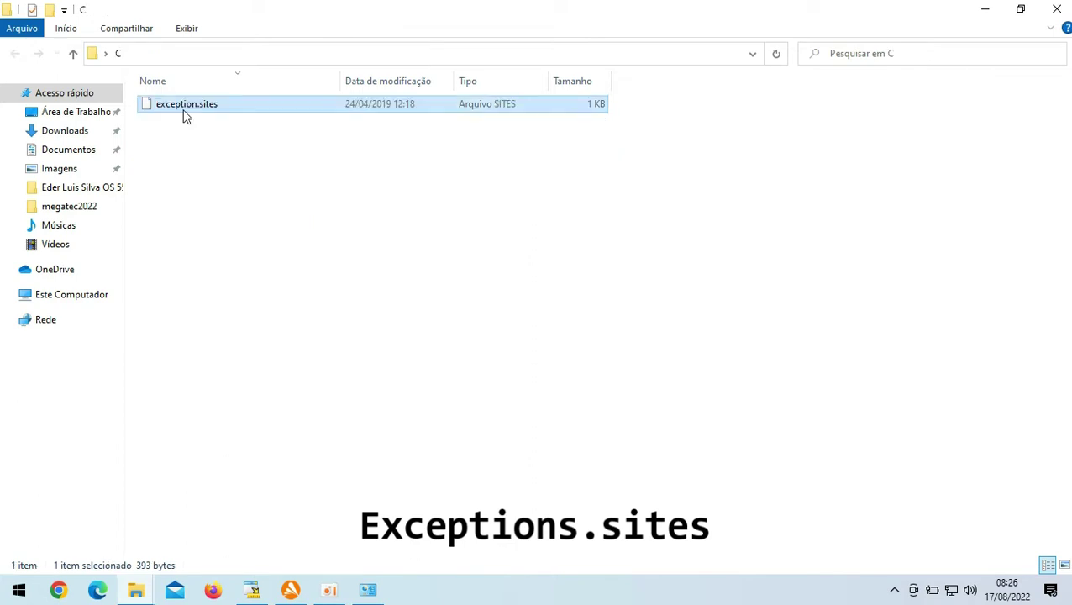
Open exception.sites from folder C in Bloco de notas, always using that program for .sites files.
right_click(185, 109)
click(252, 126)
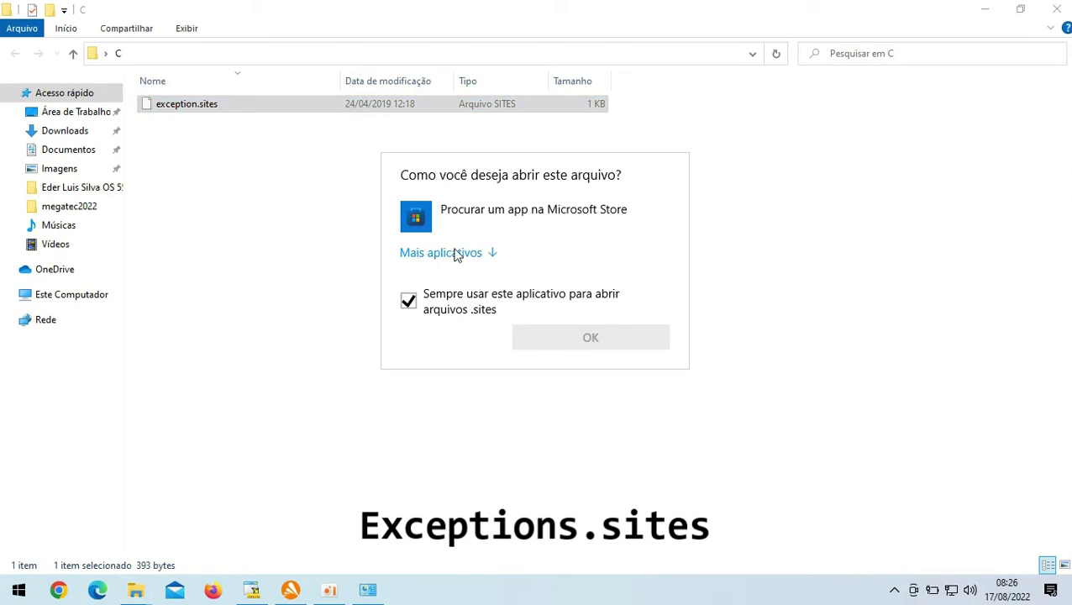
click(455, 252)
click(454, 297)
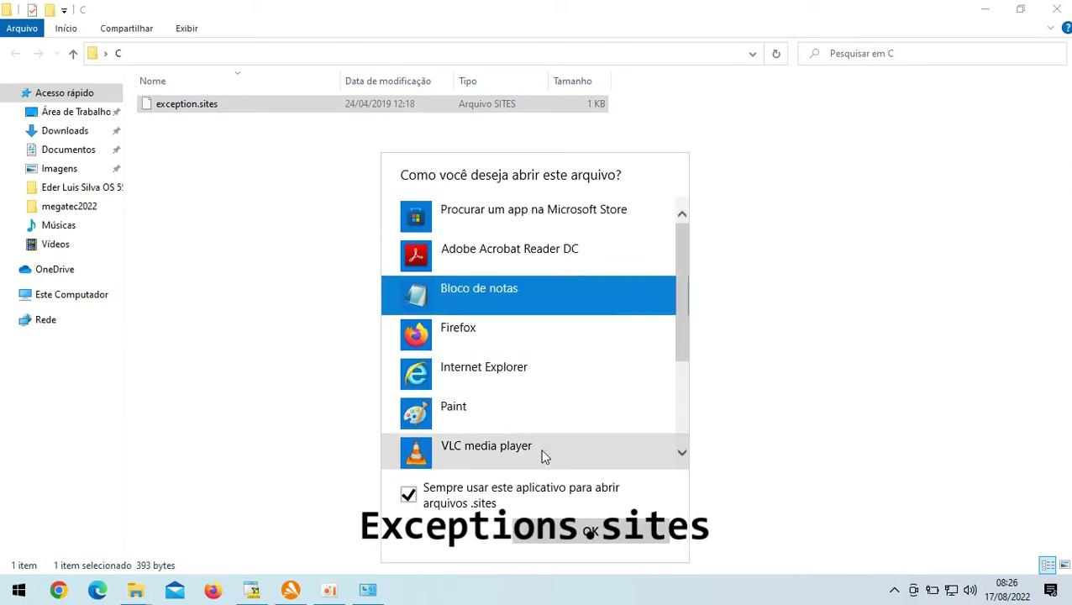
click(563, 541)
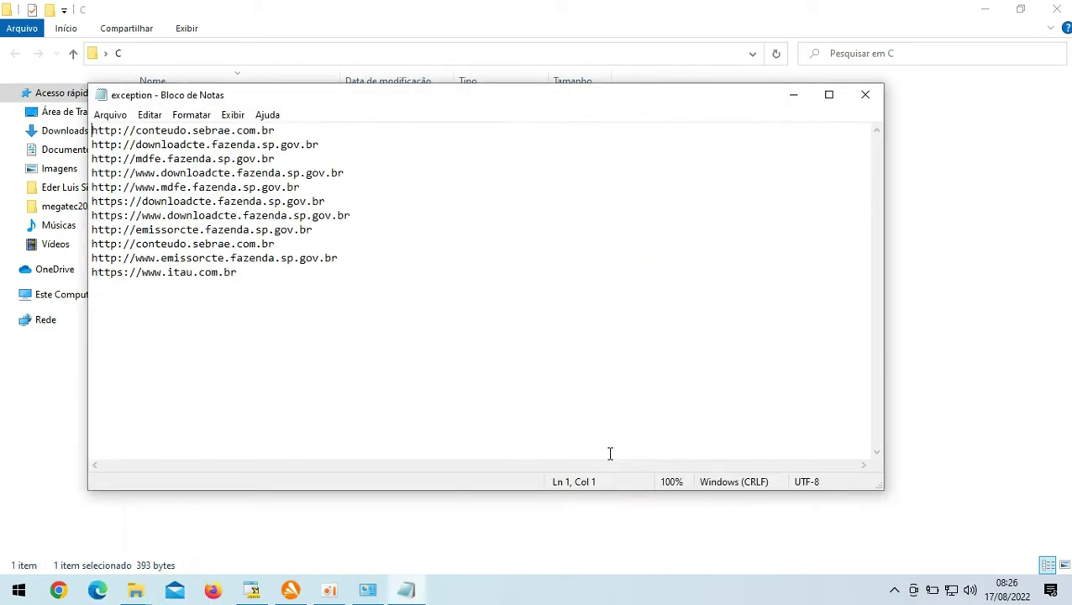
Highlight all site addresses in the exception file for review, and close the file and the security folder window.
drag(274, 275, 93, 126)
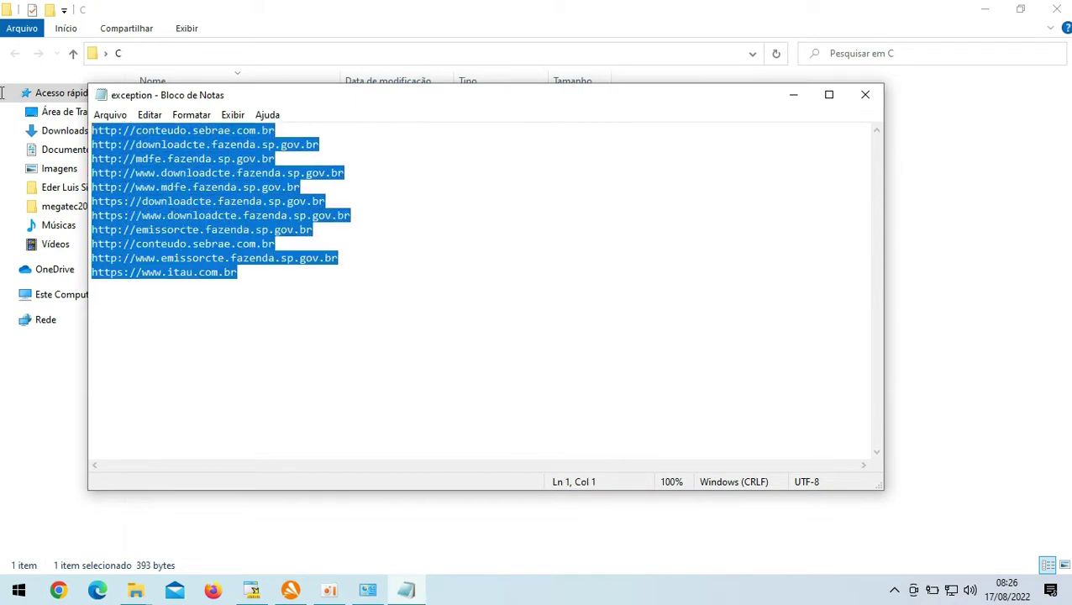
key(alt+F4)
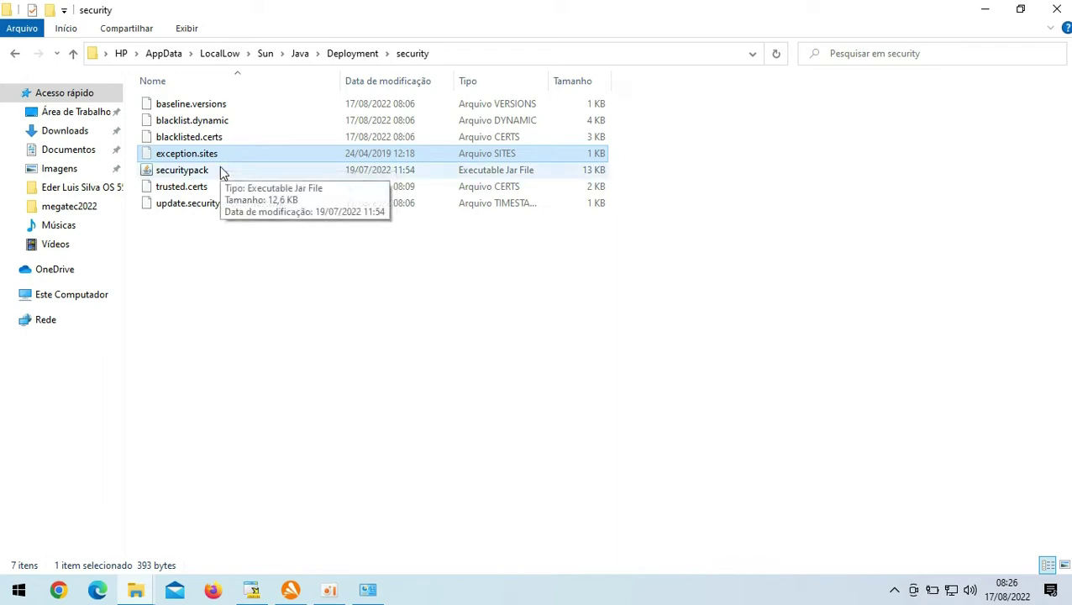
key(alt+F4)
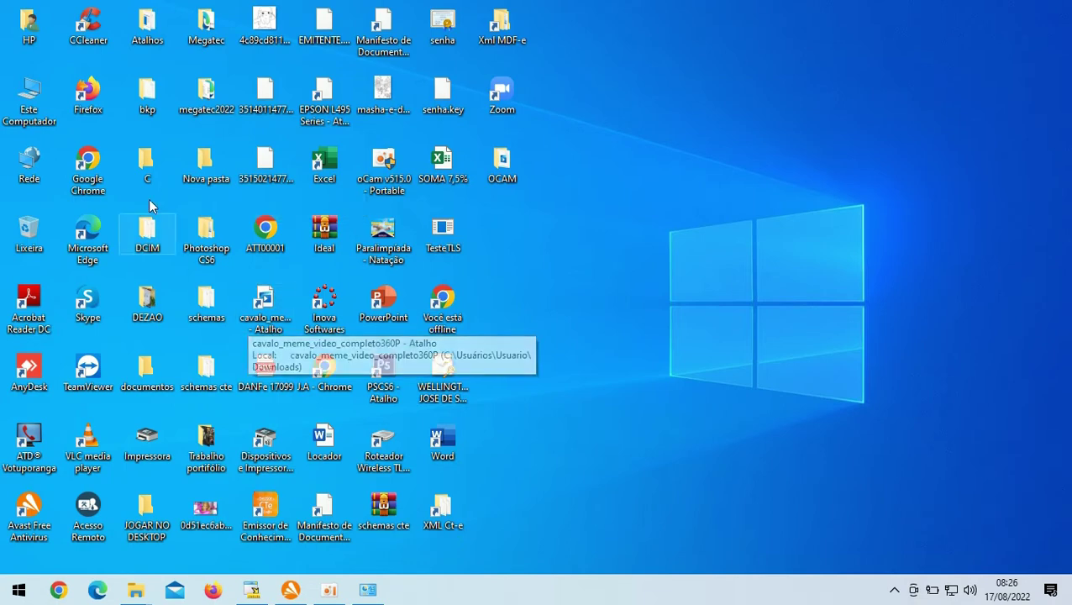
Paste the exception.sites file into the desktop folder C, select it in the maximized window, and return to the desktop.
double_click(148, 168)
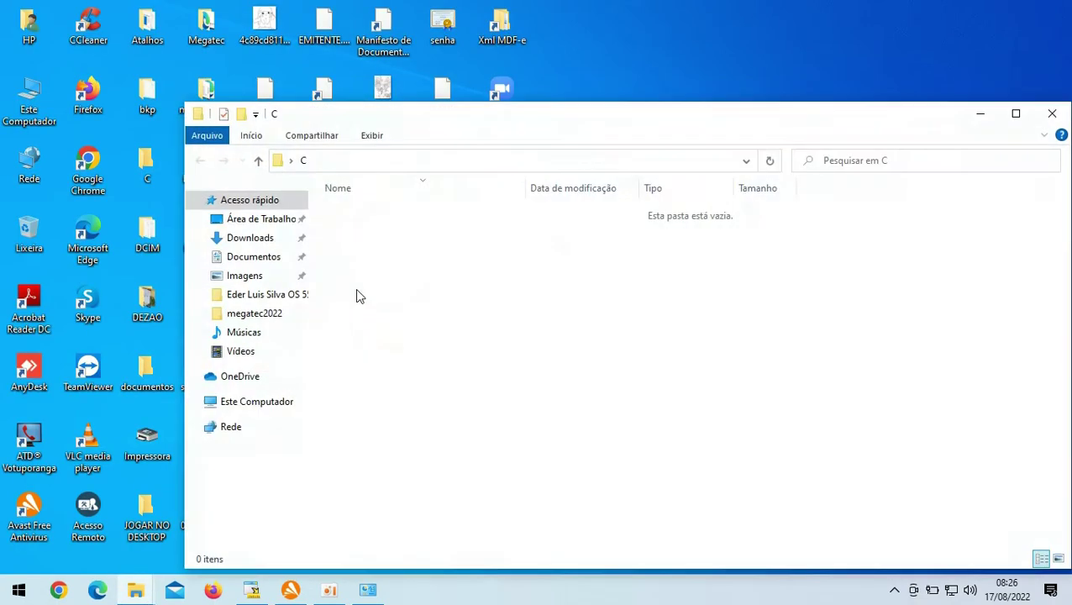
right_click(430, 310)
click(459, 412)
double_click(540, 116)
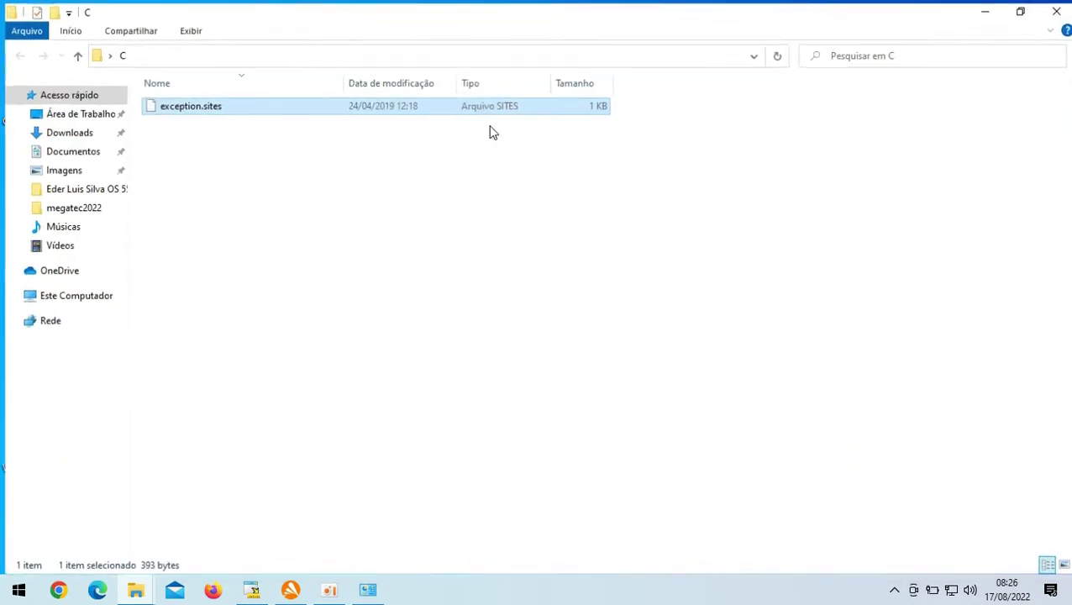
click(161, 103)
right_click(160, 98)
click(163, 160)
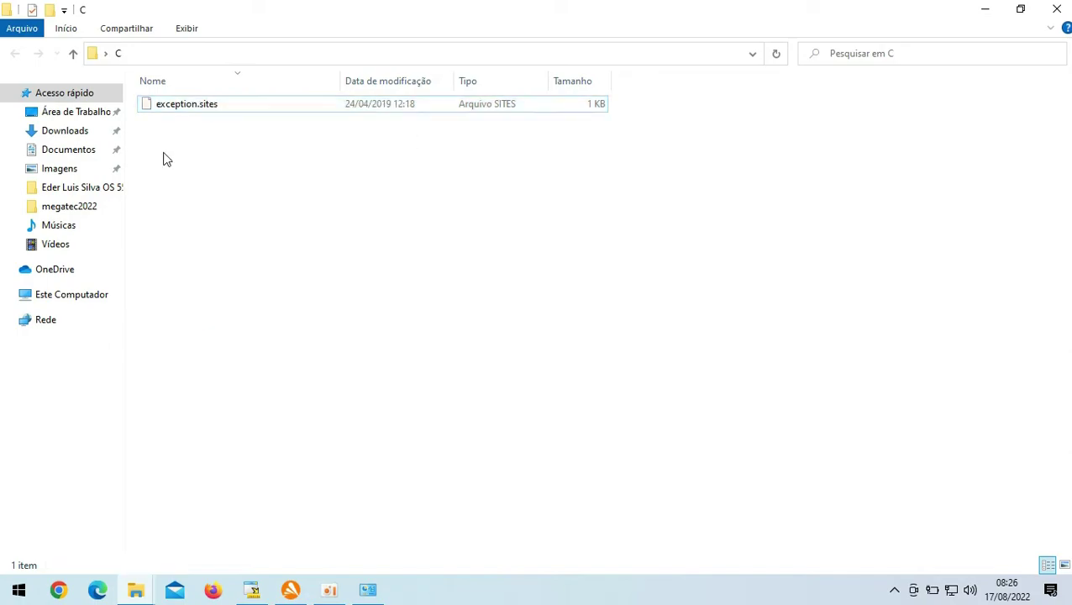
click(184, 112)
key(super+d)
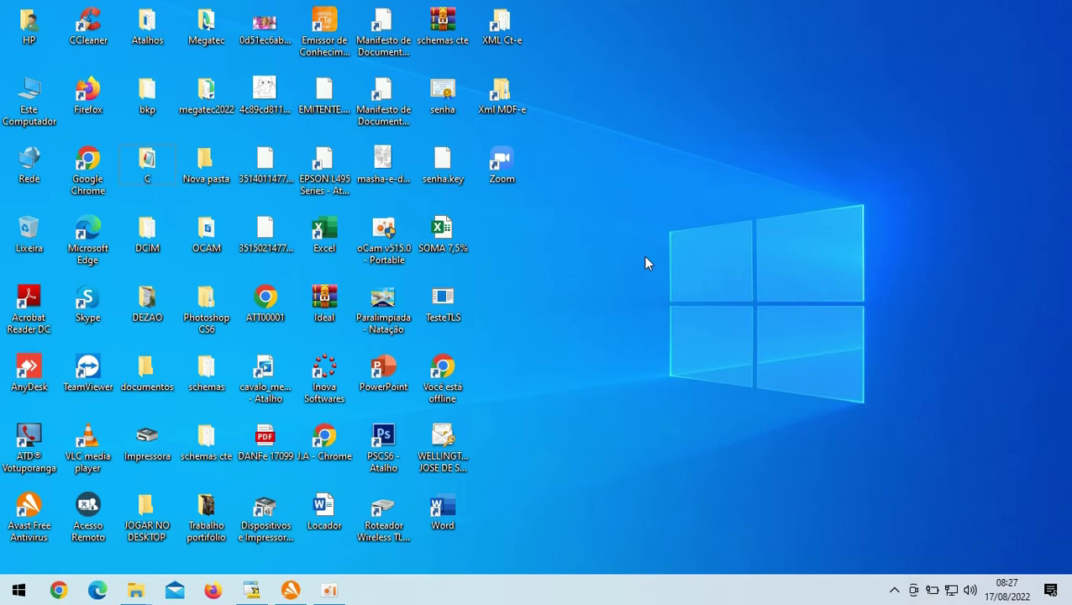
Open the Control Panel through the Run dialog and bring up the Segurança settings of the Java Control Panel.
key(super+r)
text(control)
key(Return)
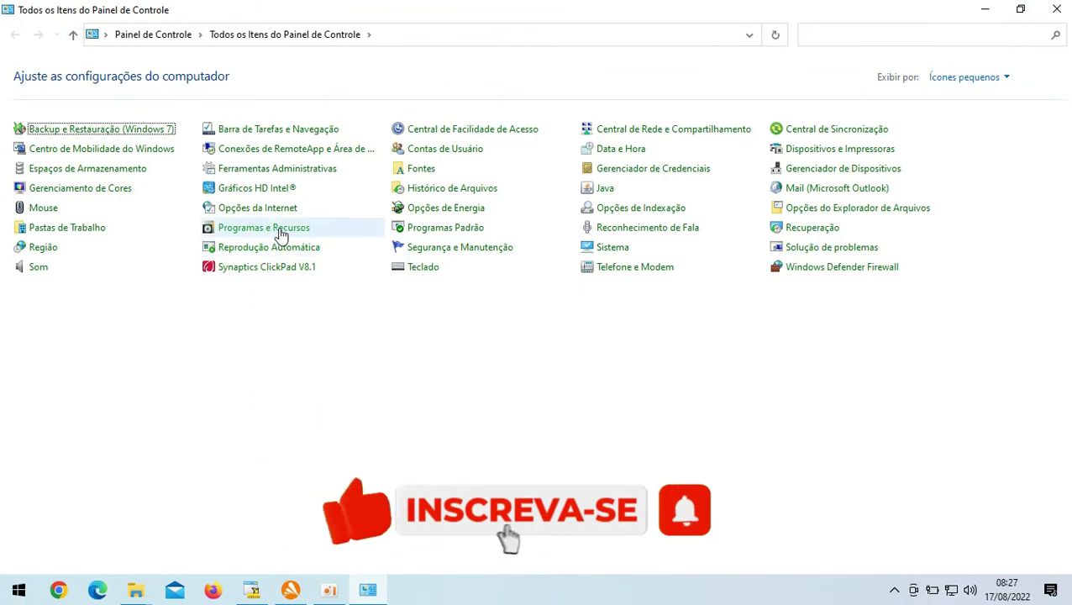
click(607, 193)
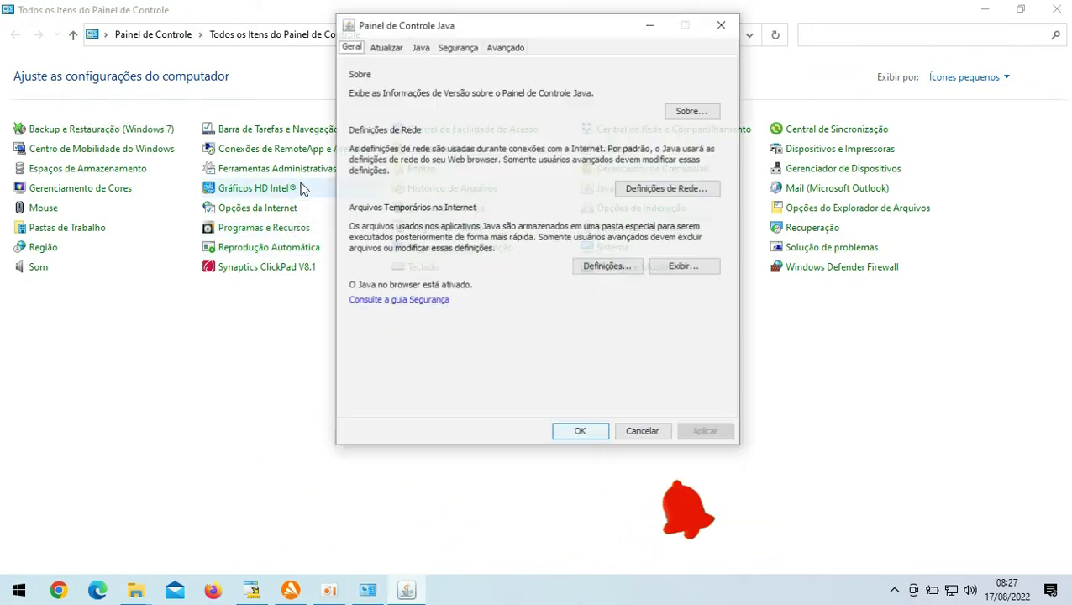
click(456, 47)
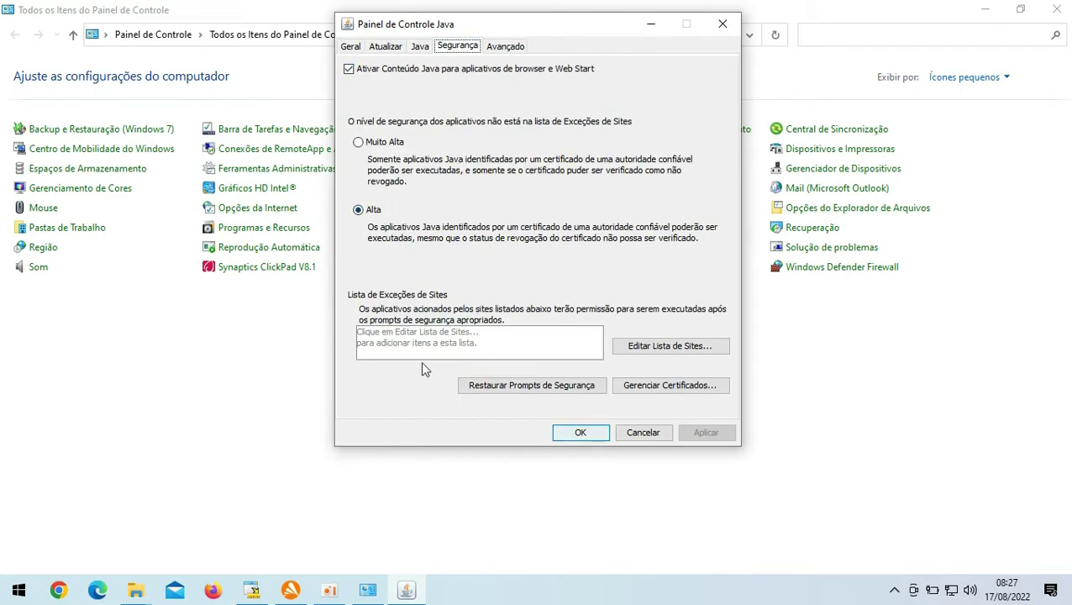
Check Java's Lista de Exceções de Sites, cancel without adding anything, and close the Java and Windows control panels.
click(622, 347)
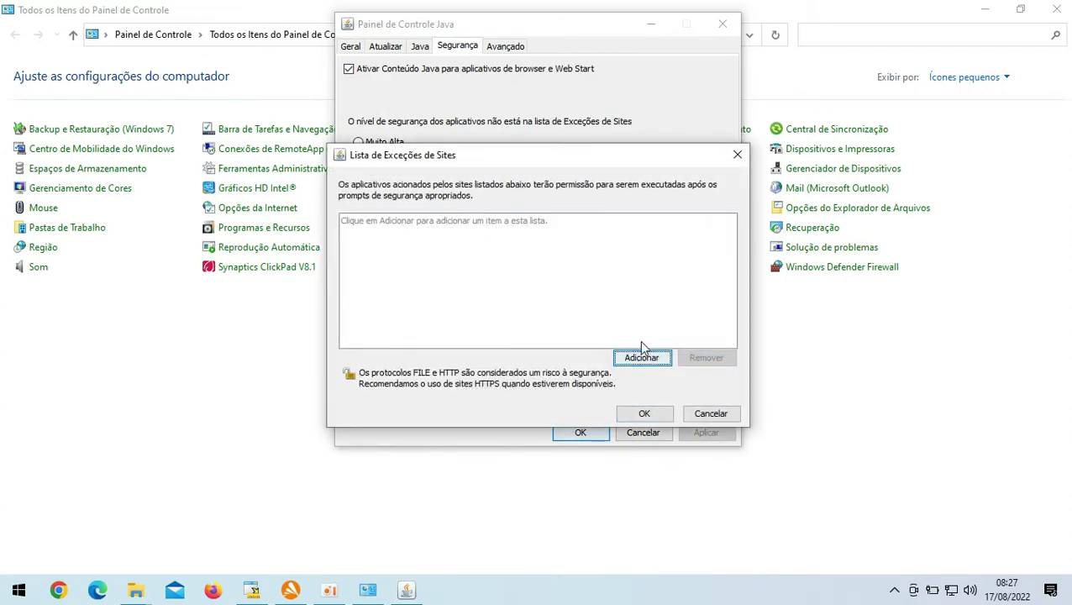
click(706, 417)
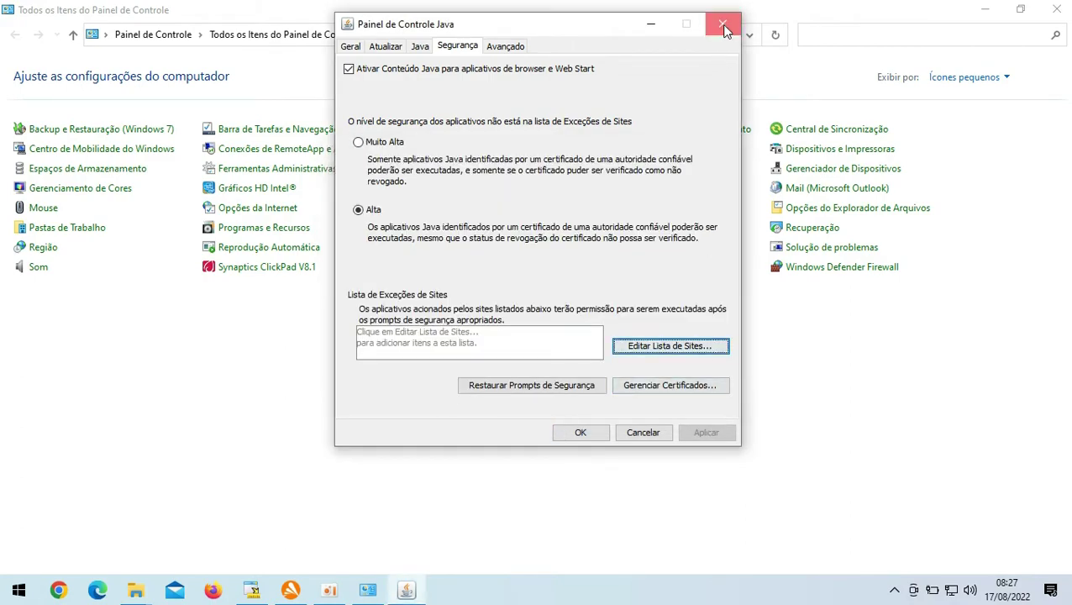
click(723, 23)
key(alt+F4)
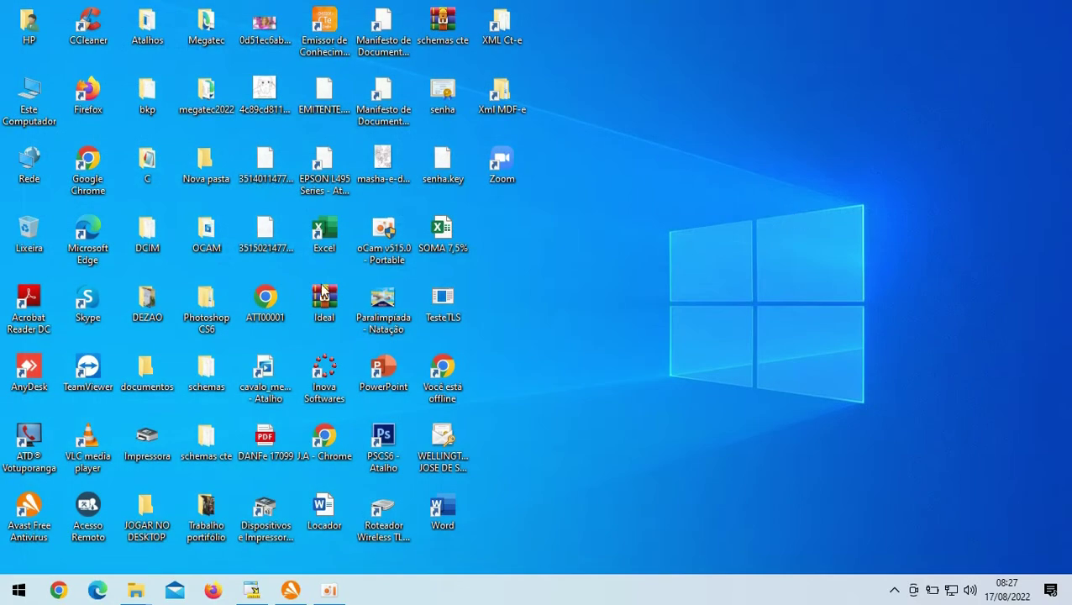
Copy the exception file from the desktop folder C and minimize the folder window.
double_click(149, 162)
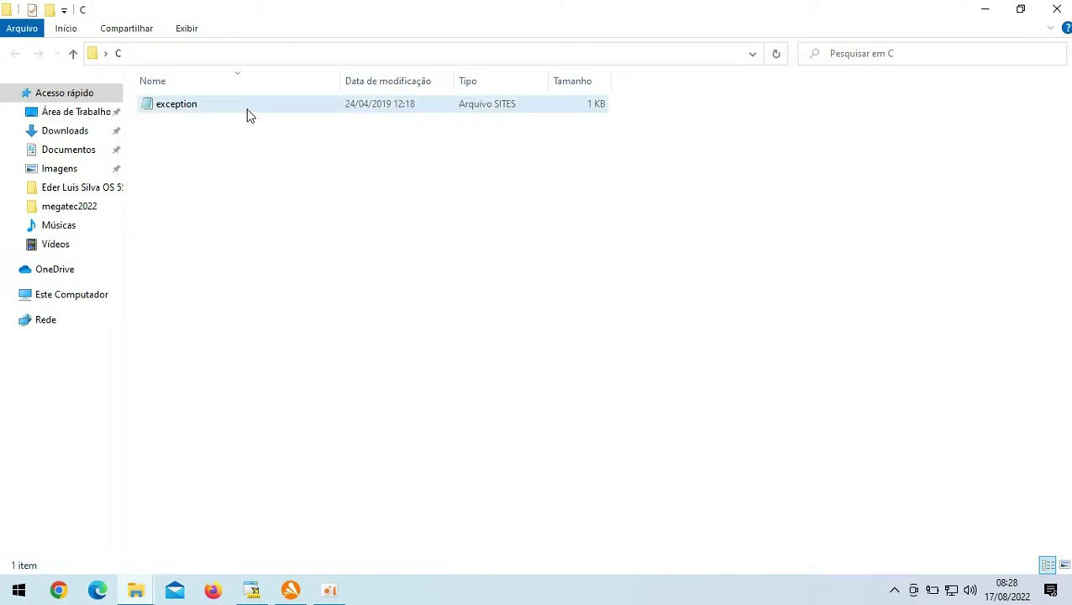
click(240, 109)
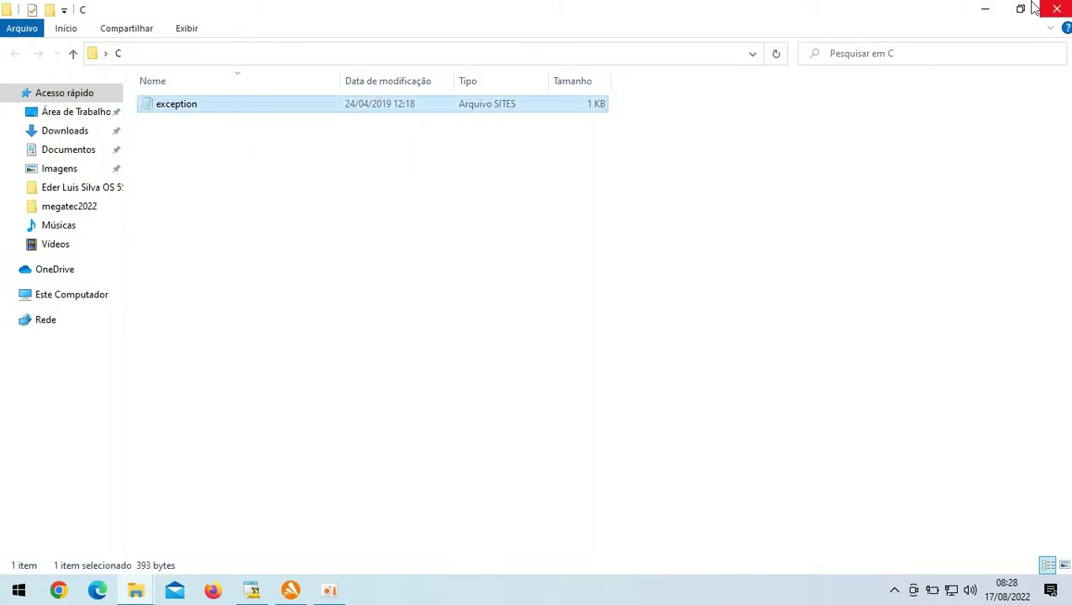
click(983, 8)
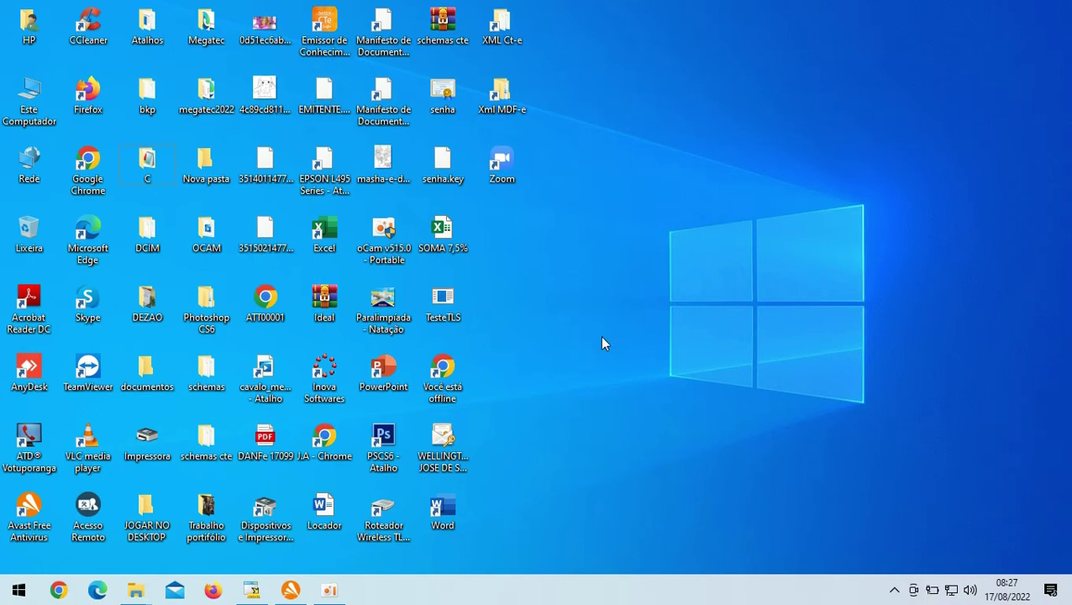
Open the %appdata% folder through the Run dialog.
key(super+r)
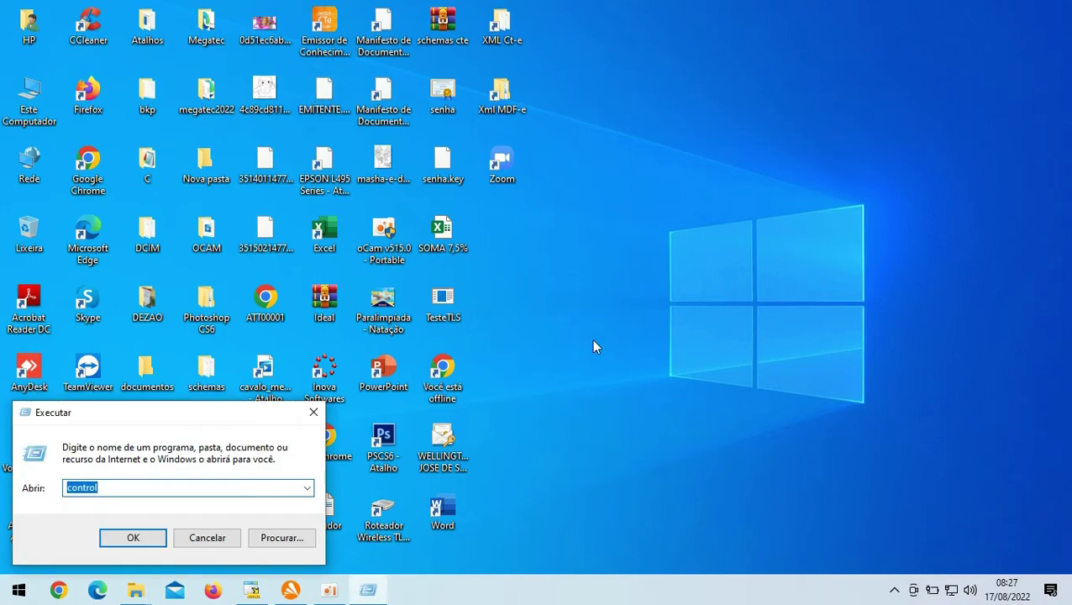
text(%app)
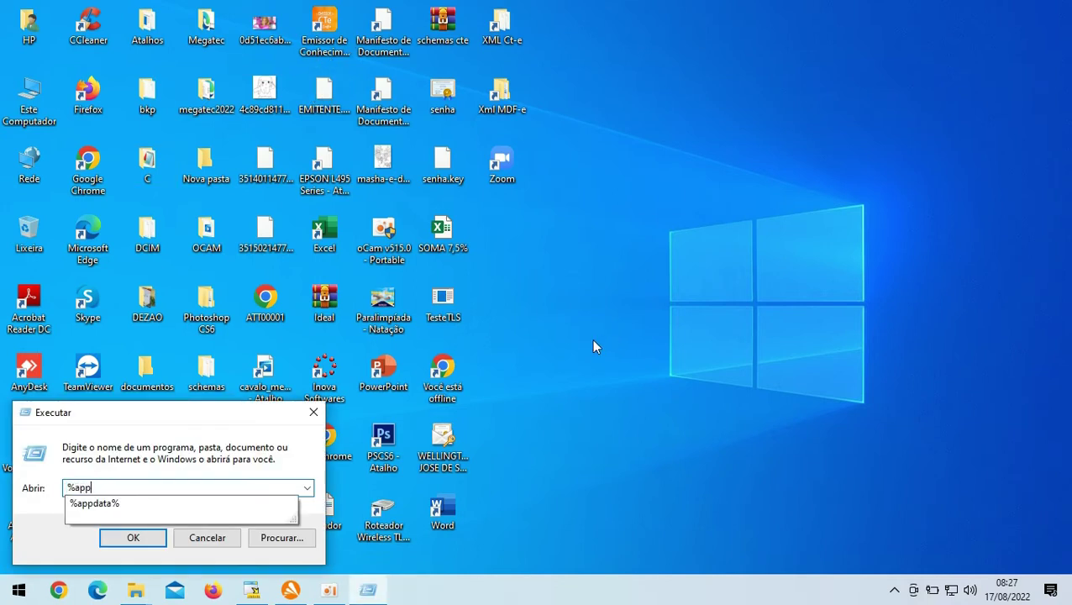
text(data%)
key(Return)
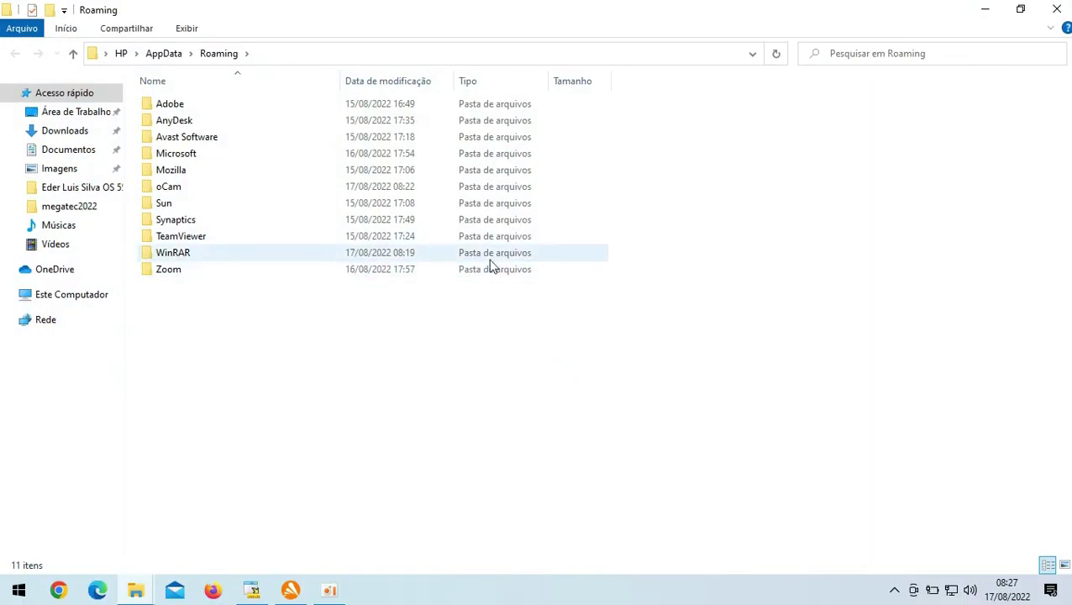
Go up to AppData and navigate to LocalLow\Sun\Java\Deployment\security.
click(160, 54)
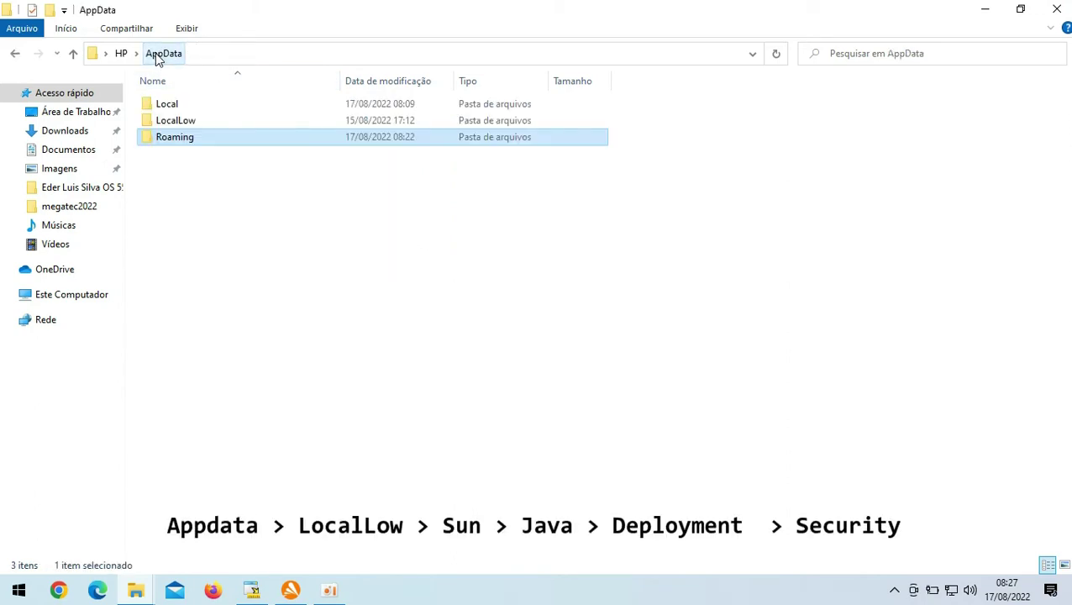
double_click(198, 124)
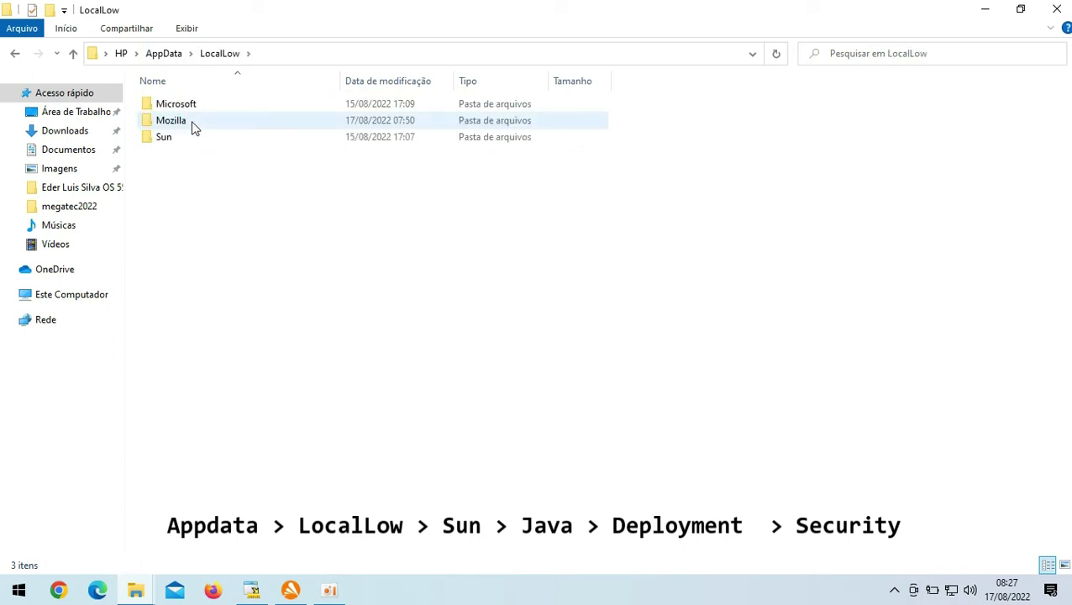
click(186, 143)
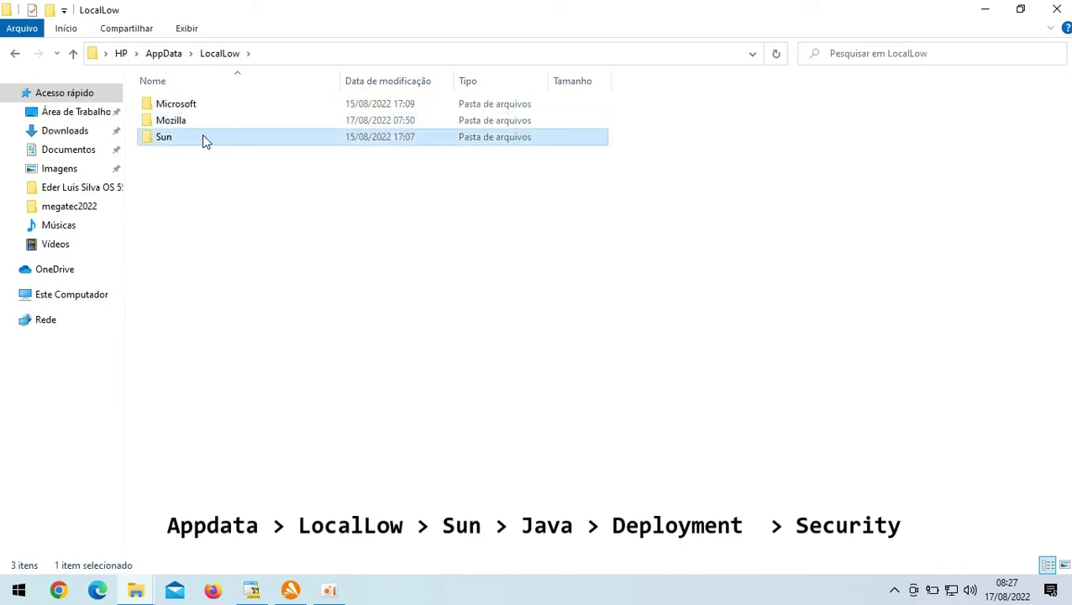
double_click(201, 139)
double_click(210, 109)
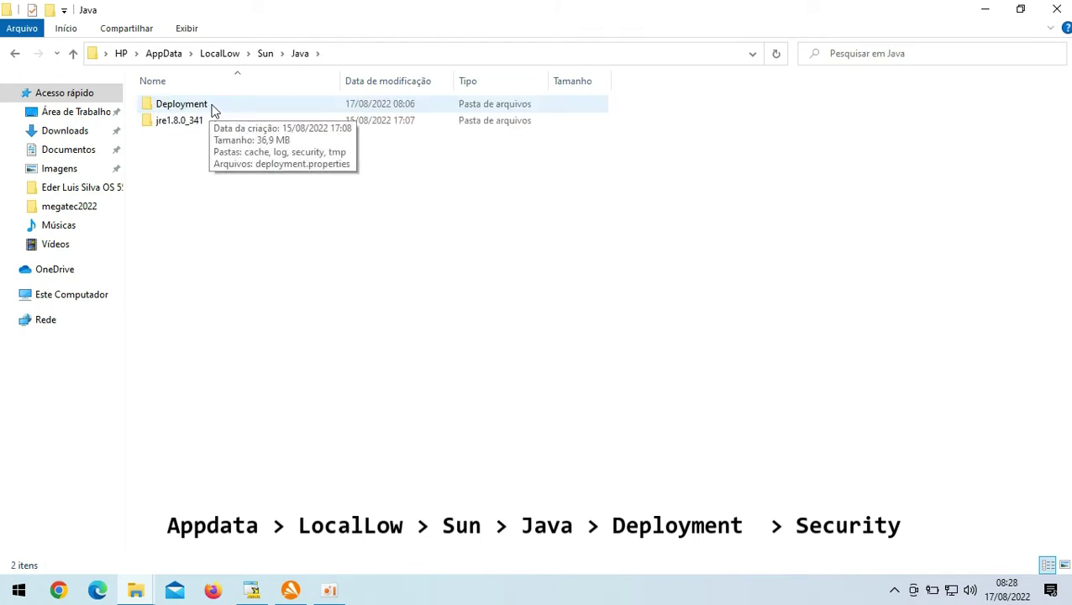
double_click(195, 109)
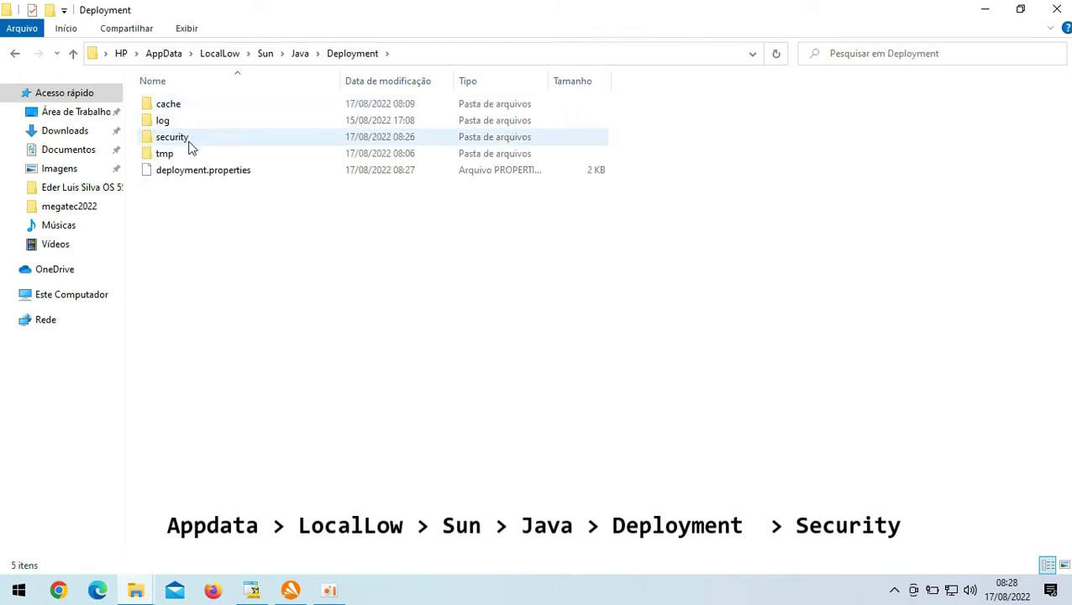
double_click(187, 139)
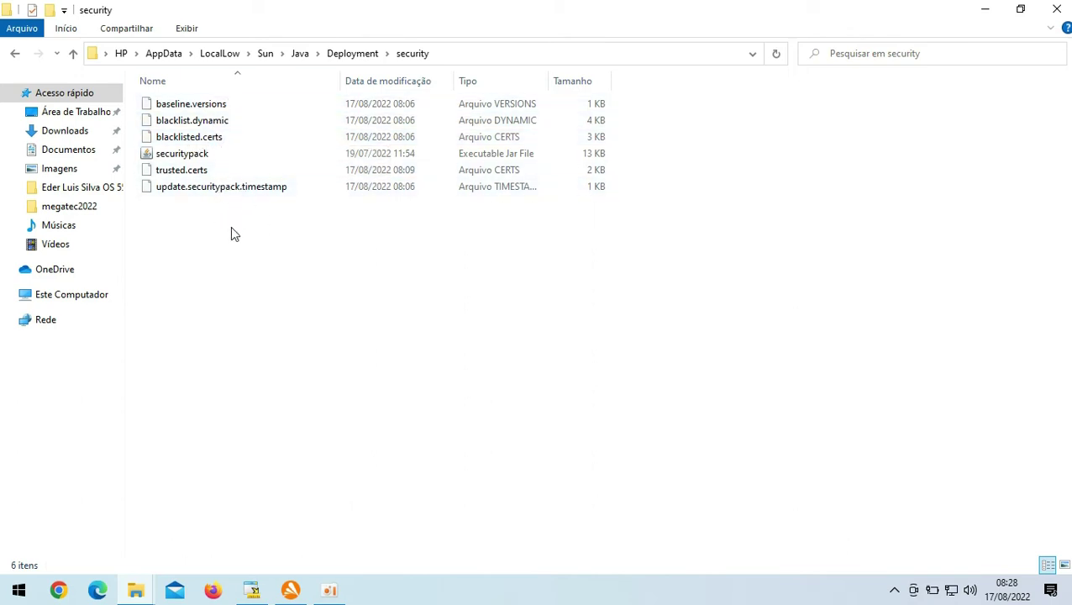
Paste the exception file into Java's security folder and minimize the folder window.
right_click(353, 258)
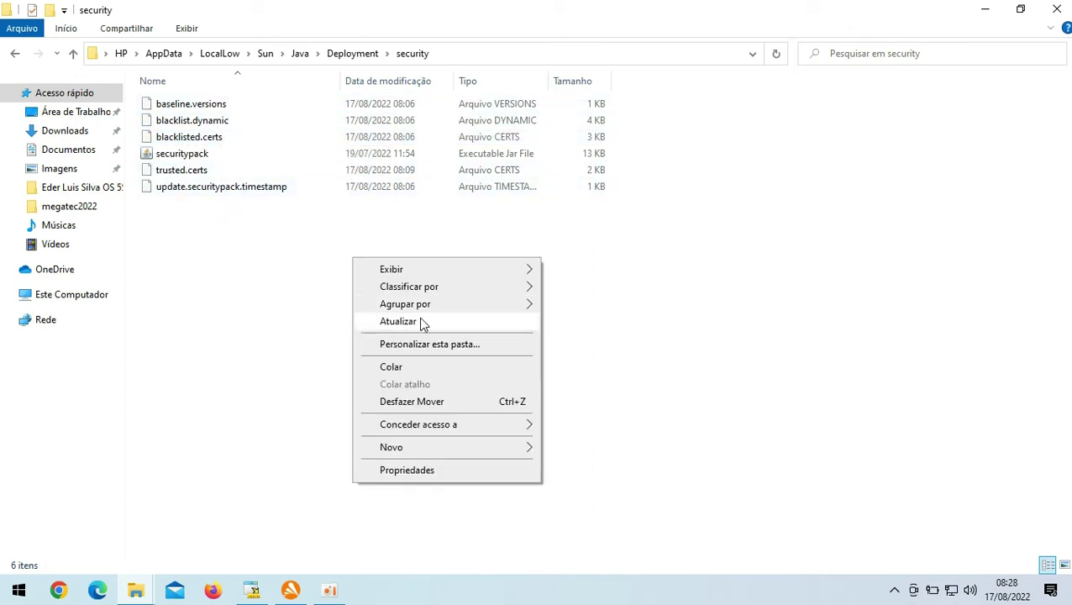
click(407, 363)
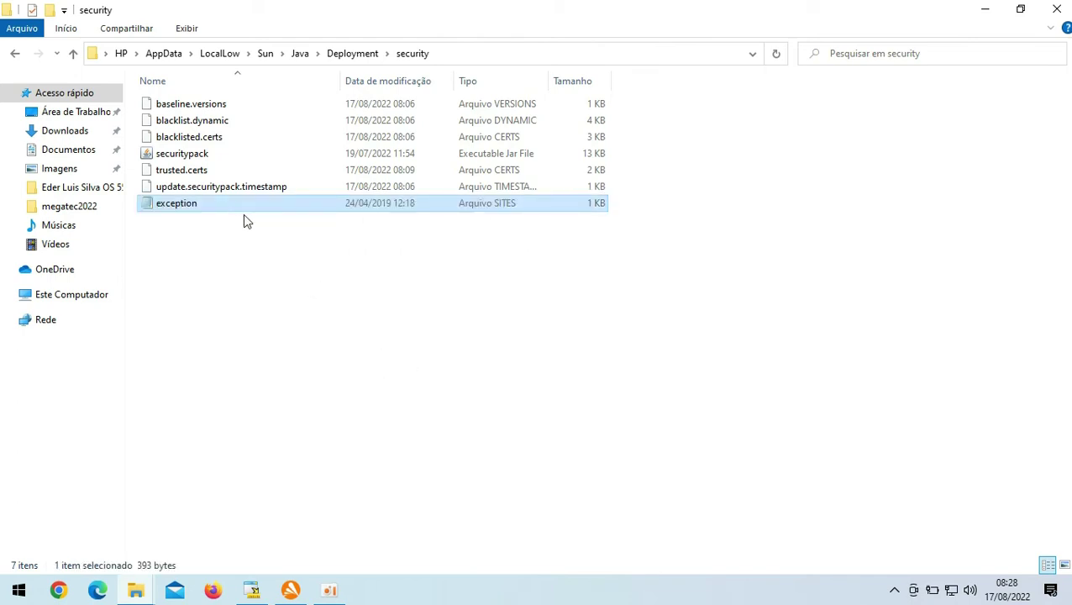
click(979, 12)
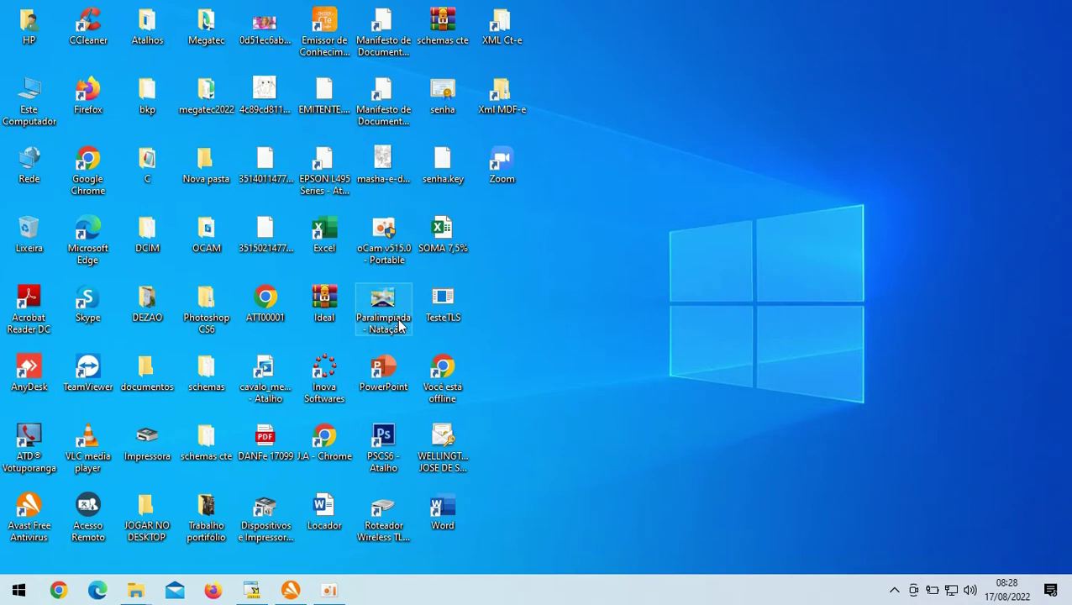
Run control to open the Control Panel again and go to the Java Control Panel's Segurança settings.
key(super+r)
text(control)
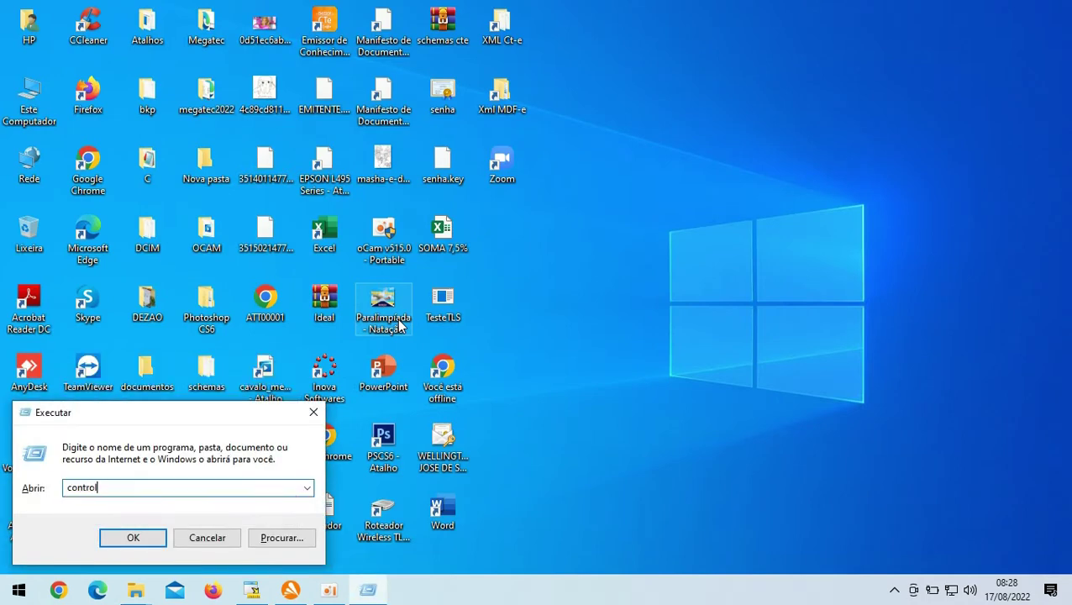
key(Return)
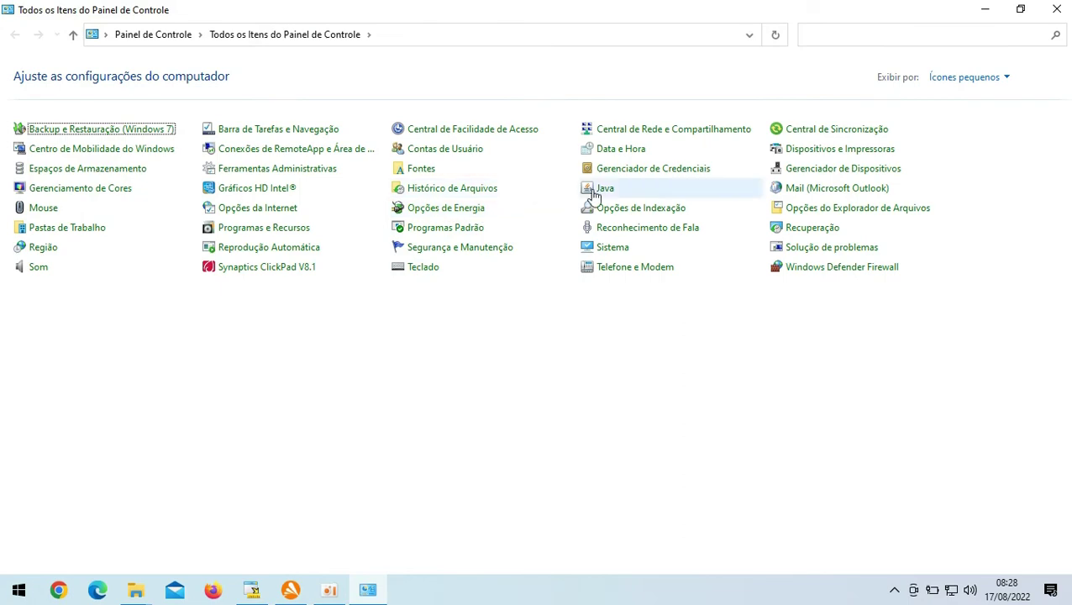
click(596, 194)
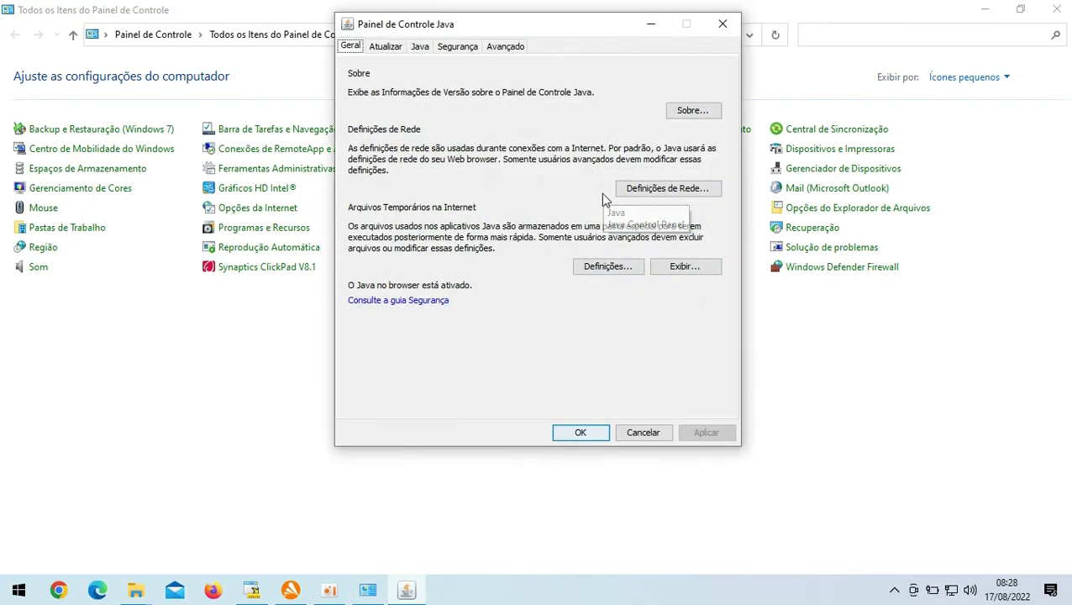
click(458, 47)
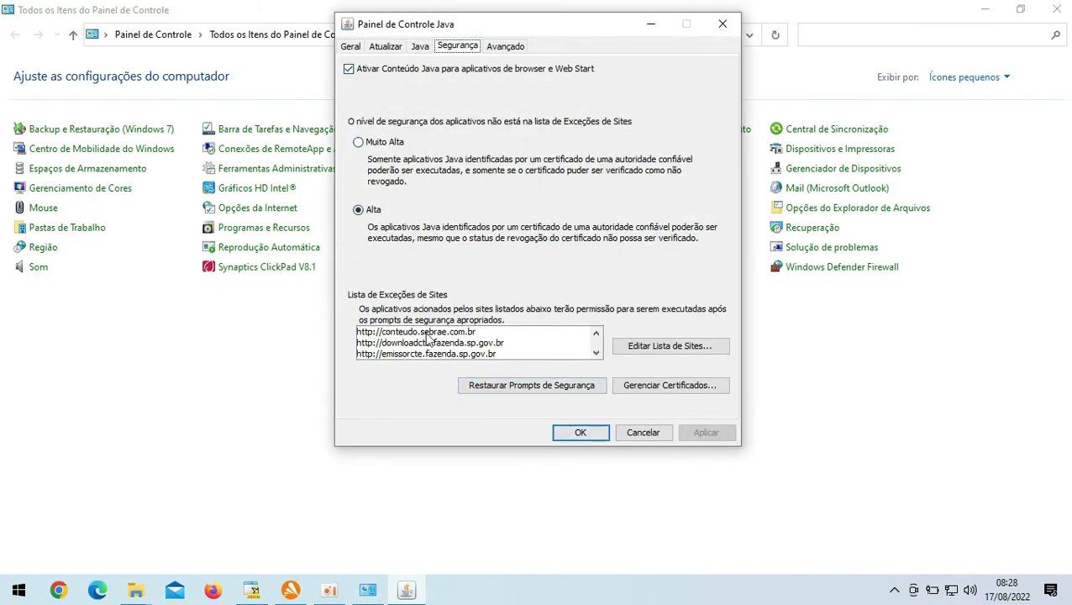
Review the addresses in Java's Lista de Exceções de Sites down to the last entry, and close the Java Control Panel with OK.
click(597, 353)
click(596, 353)
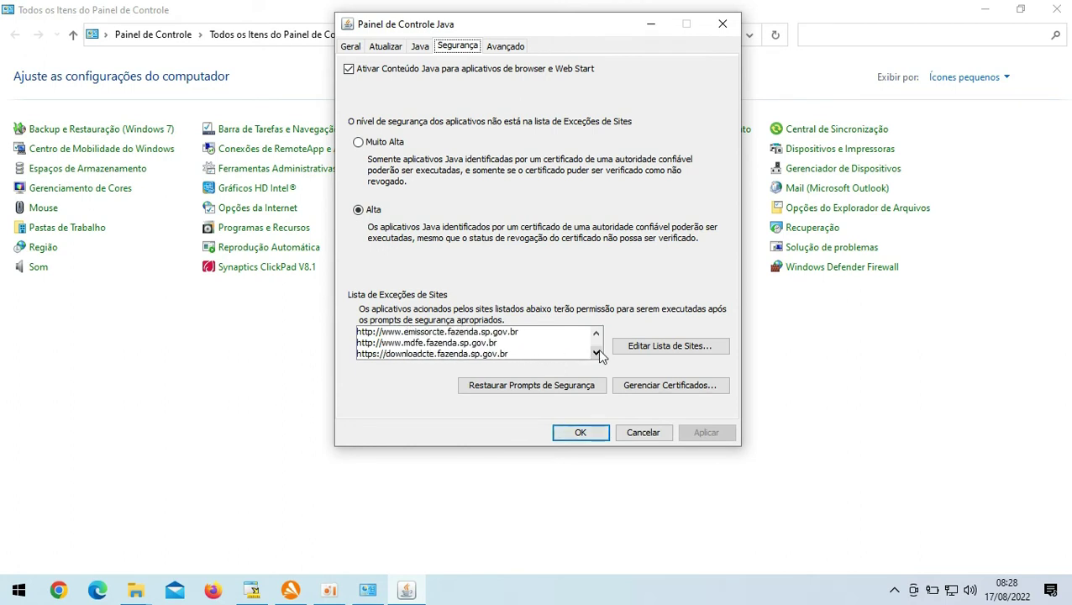
click(596, 353)
click(597, 353)
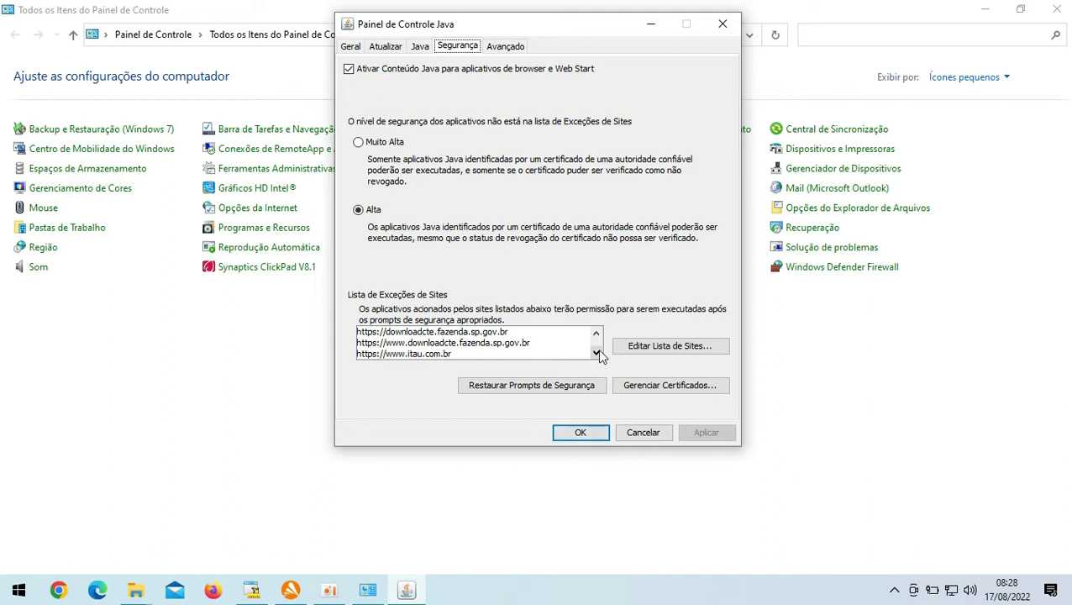
click(580, 432)
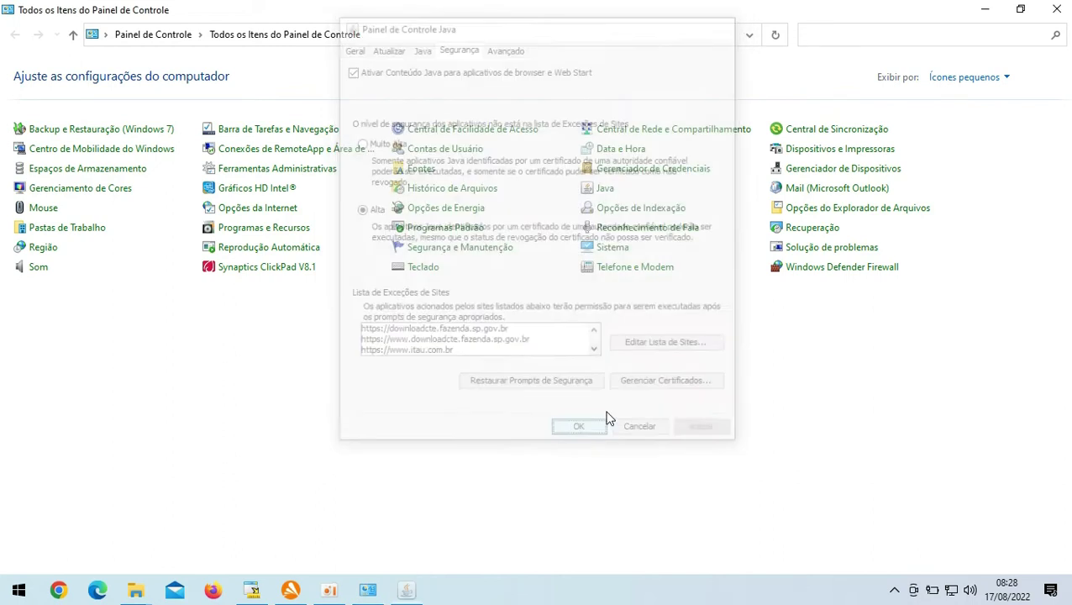